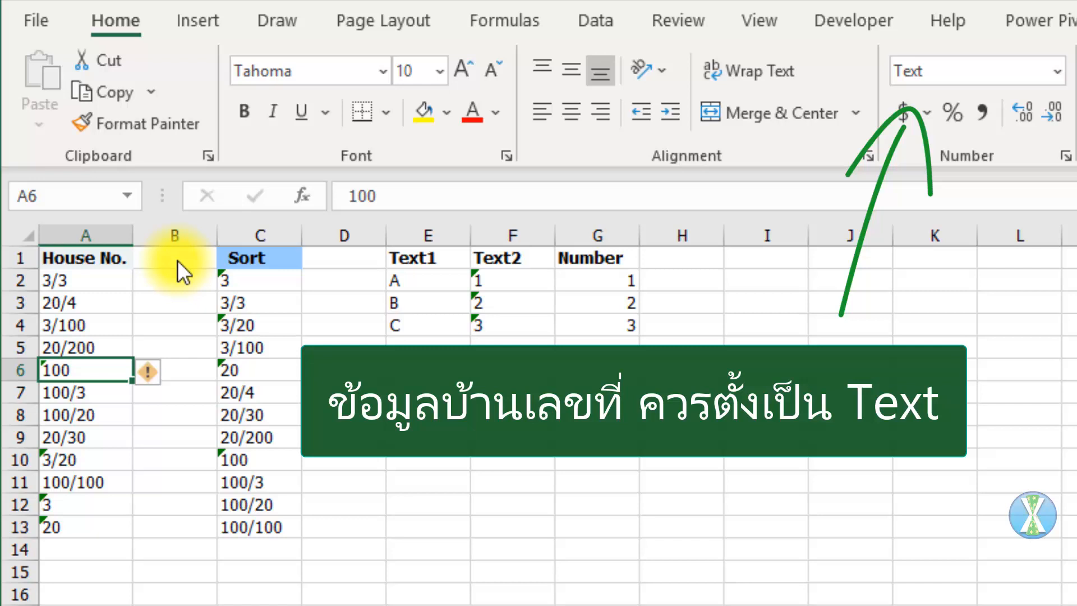
- Check the error-check options for the house numbers in A6 and A10
{"action": "left_click", "coordinate": [158, 369]}
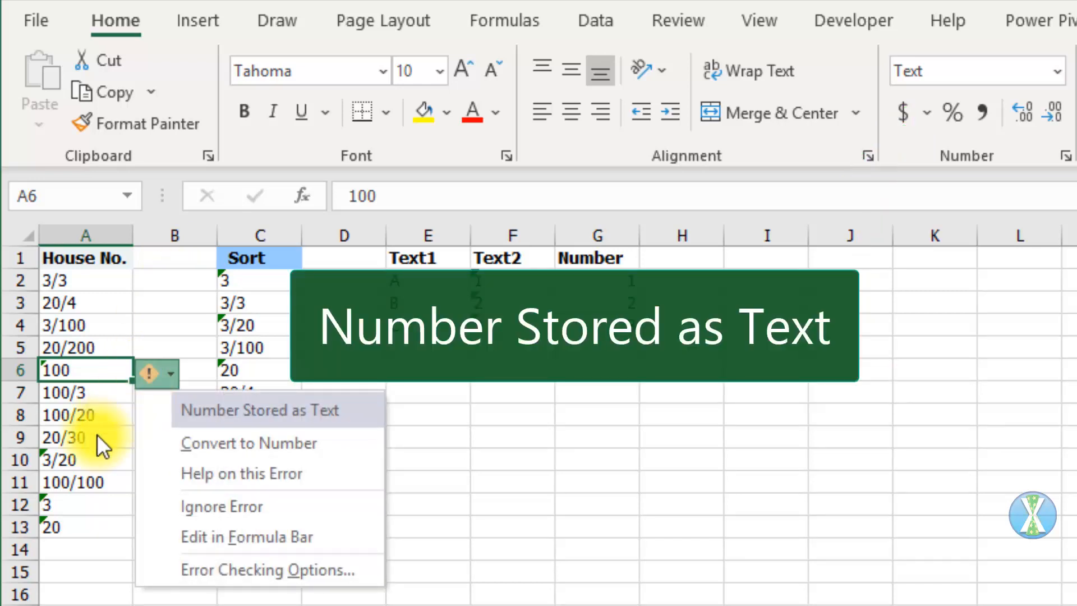
{"action": "left_click", "coordinate": [92, 456]}
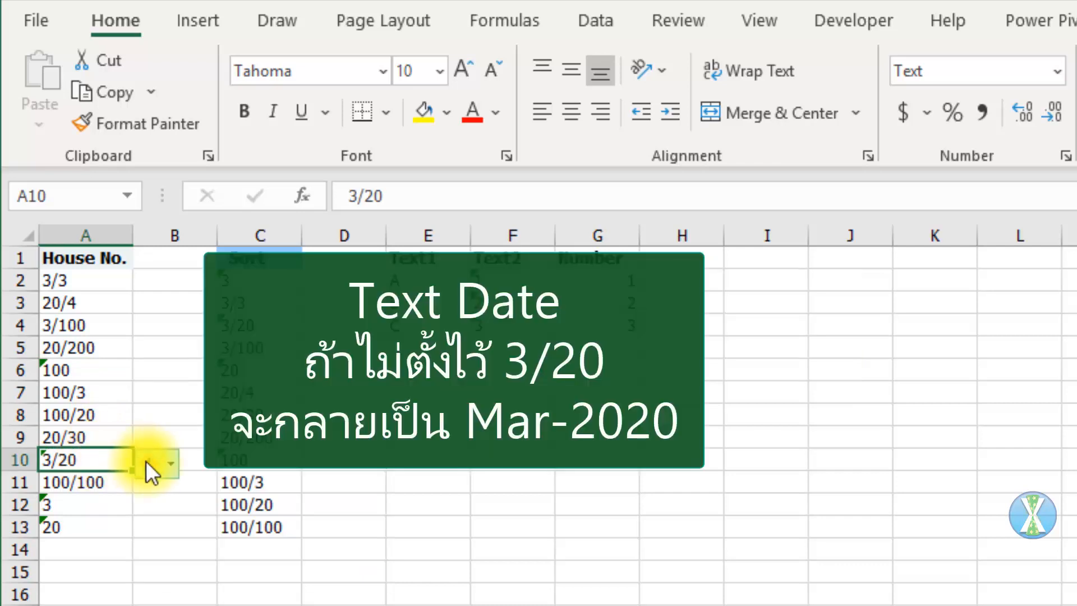
{"action": "left_click", "coordinate": [147, 460]}
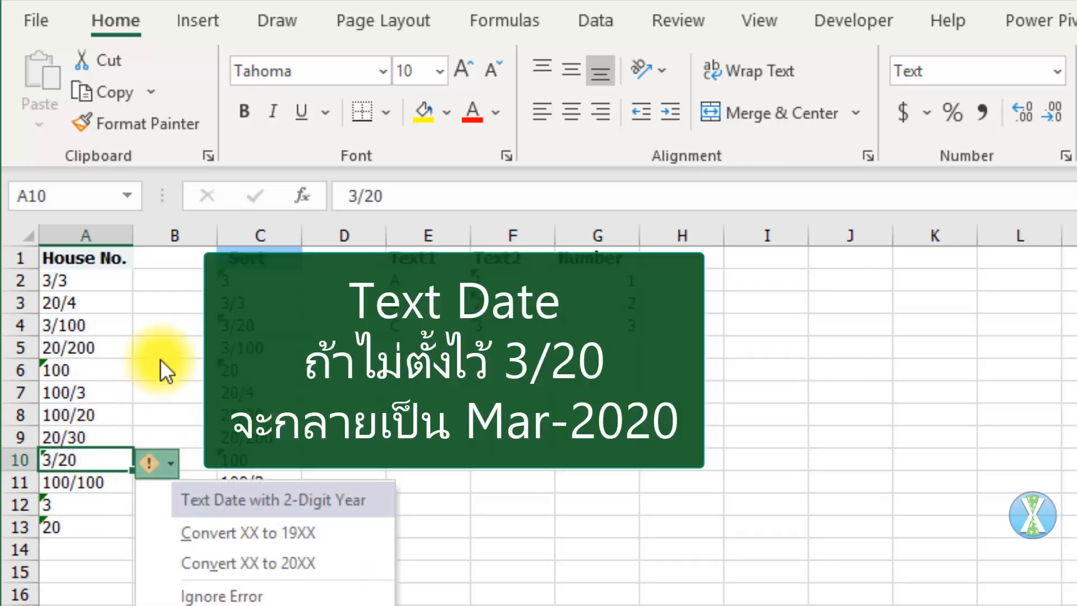
- Sort the House No. column in ascending order as text
{"action": "left_click", "coordinate": [115, 278]}
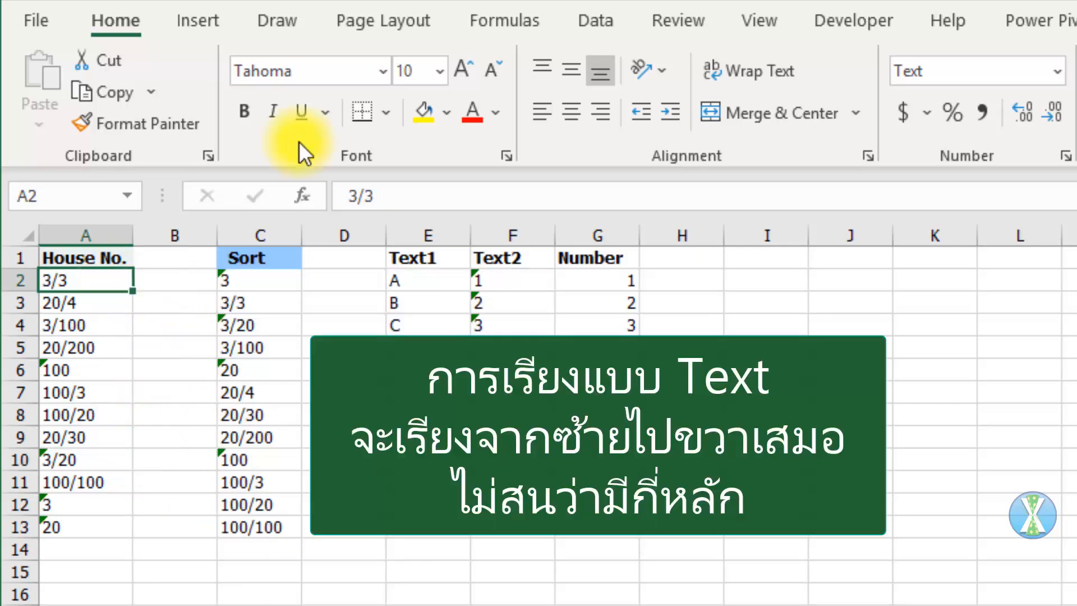
{"action": "left_click", "coordinate": [602, 20]}
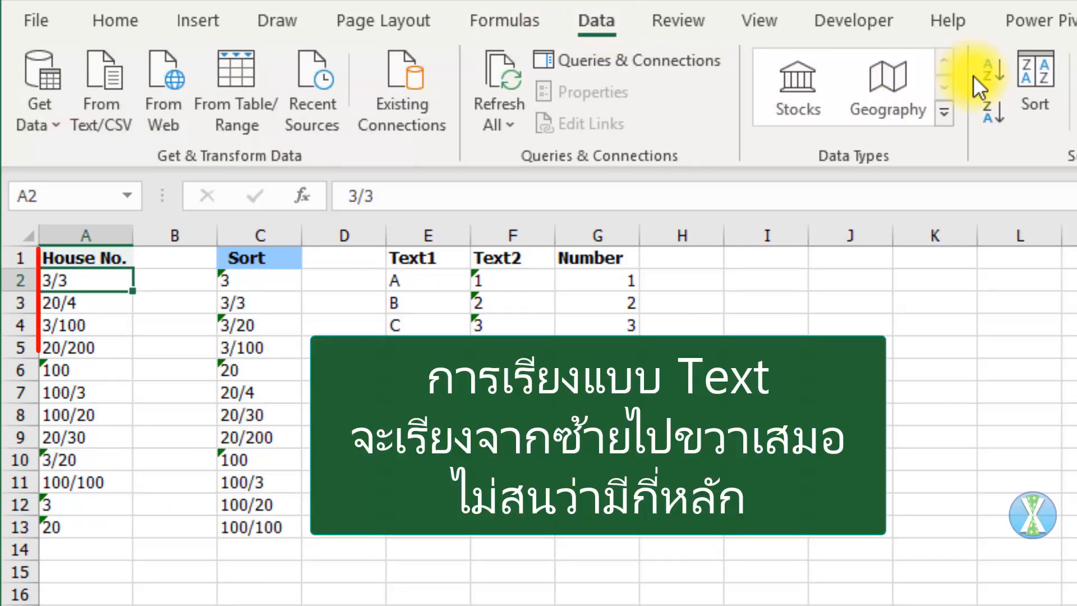
{"action": "left_click", "coordinate": [992, 72]}
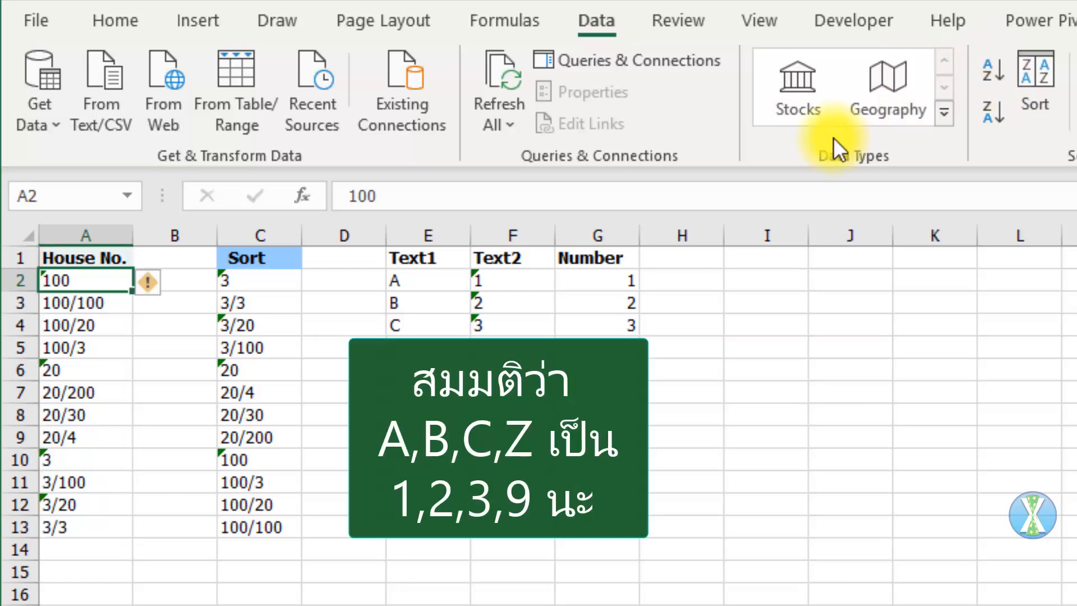
- Extend the first two Text1 entries to AZZ in E2 and BZ in E3
{"action": "left_click", "coordinate": [424, 282]}
{"action": "key", "text": "F2"}
{"action": "type", "text": "ZZ"}
{"action": "key", "text": "Return"}
{"action": "key", "text": "F2"}
{"action": "type", "text": "Z"}
{"action": "key", "text": "Tab"}
- Extend the Text2 entries to 29 in F3 and 199 in F2
{"action": "key", "text": "F2"}
{"action": "type", "text": "9"}
{"action": "key", "text": "shift+Return"}
{"action": "key", "text": "F2"}
{"action": "type", "text": "99"}
{"action": "key", "text": "Tab"}
- Enter 199 in G2 and 29 in G3 under Number
{"action": "type", "text": "199"}
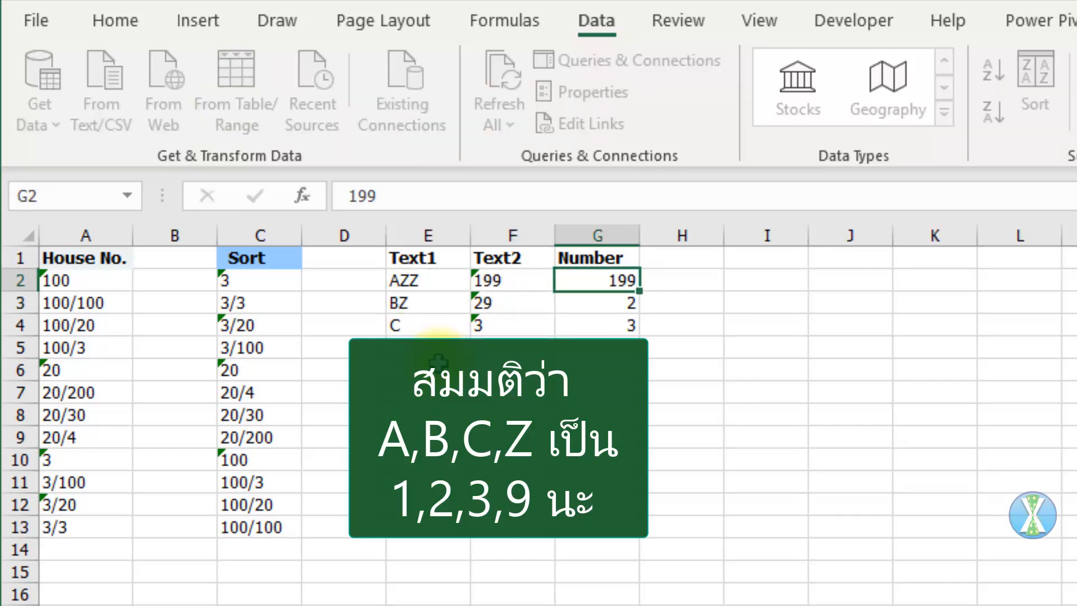
{"action": "key", "text": "Return"}
{"action": "type", "text": "29"}
{"action": "key", "text": "Return"}
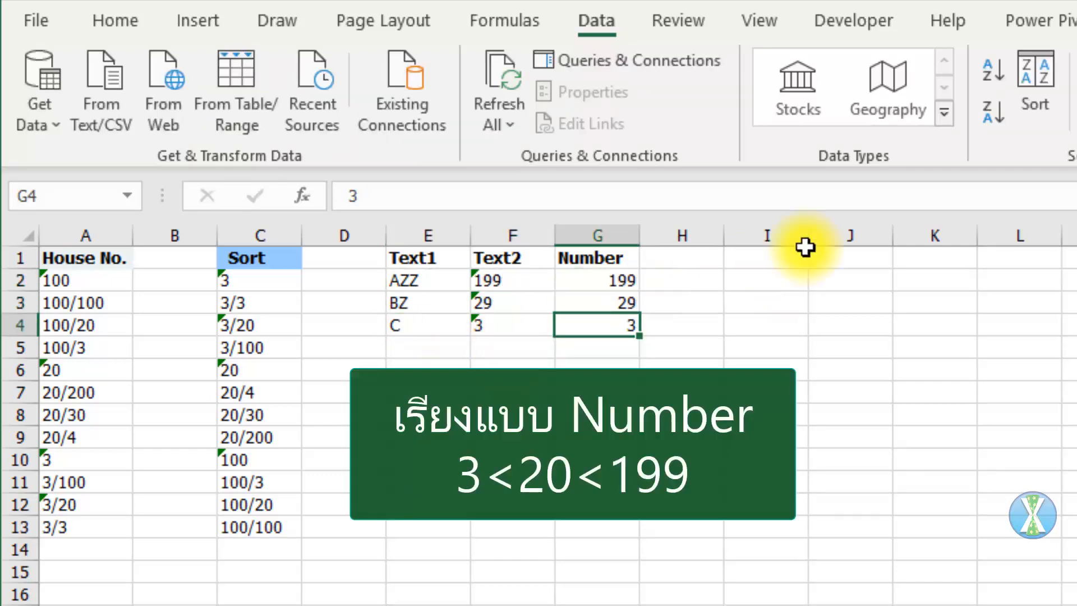
- Sort the three-column sample table ascending by Number and again ascending by Text2
{"action": "left_click", "coordinate": [988, 75]}
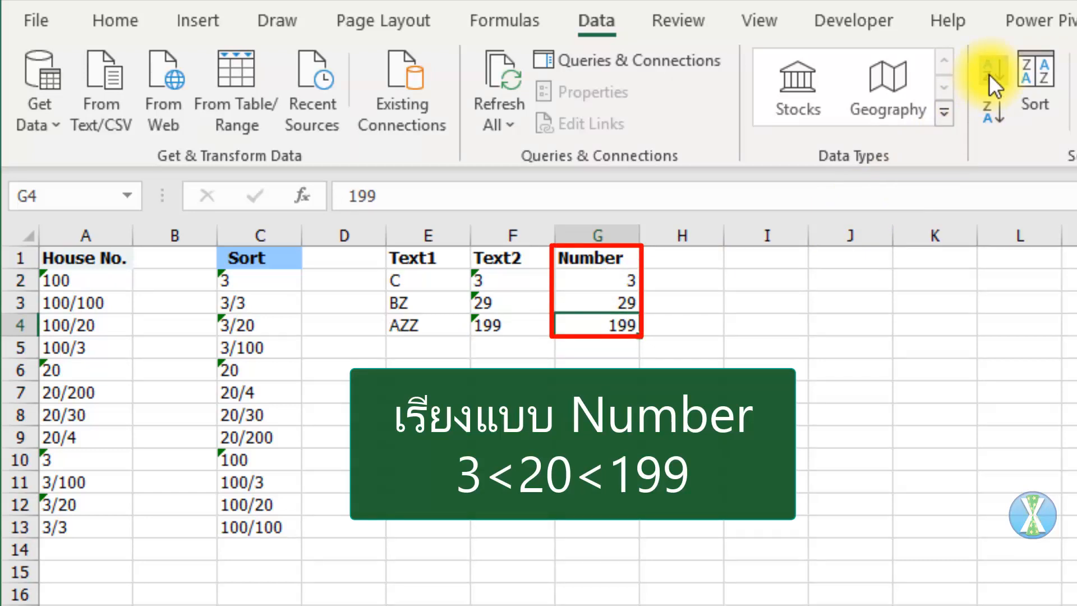
{"action": "left_click", "coordinate": [521, 274]}
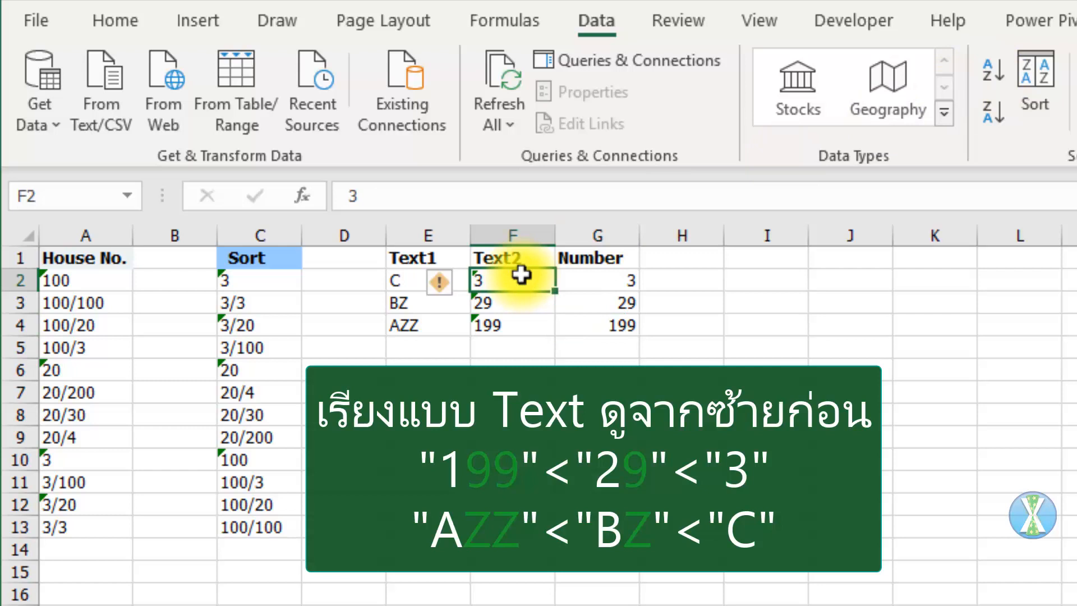
{"action": "left_click", "coordinate": [987, 76]}
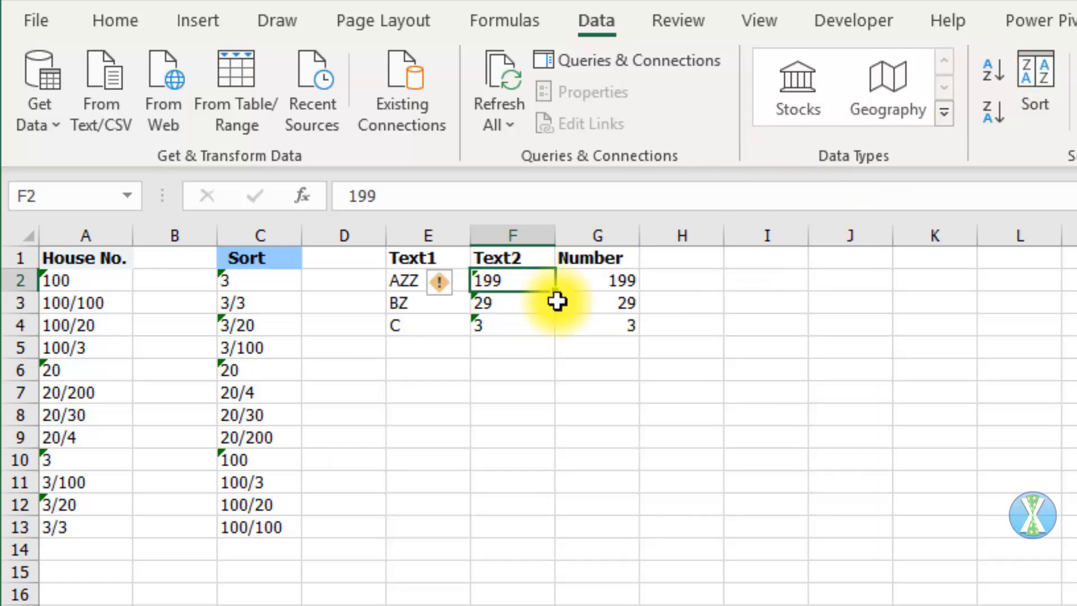
- Move the range C1:G13 two columns over so that it starts at E1
{"action": "left_click", "coordinate": [421, 338]}
{"action": "left_click_drag", "start_coordinate": [257, 519], "coordinate": [590, 251]}
{"action": "left_click_drag", "start_coordinate": [640, 301], "coordinate": [758, 303]}
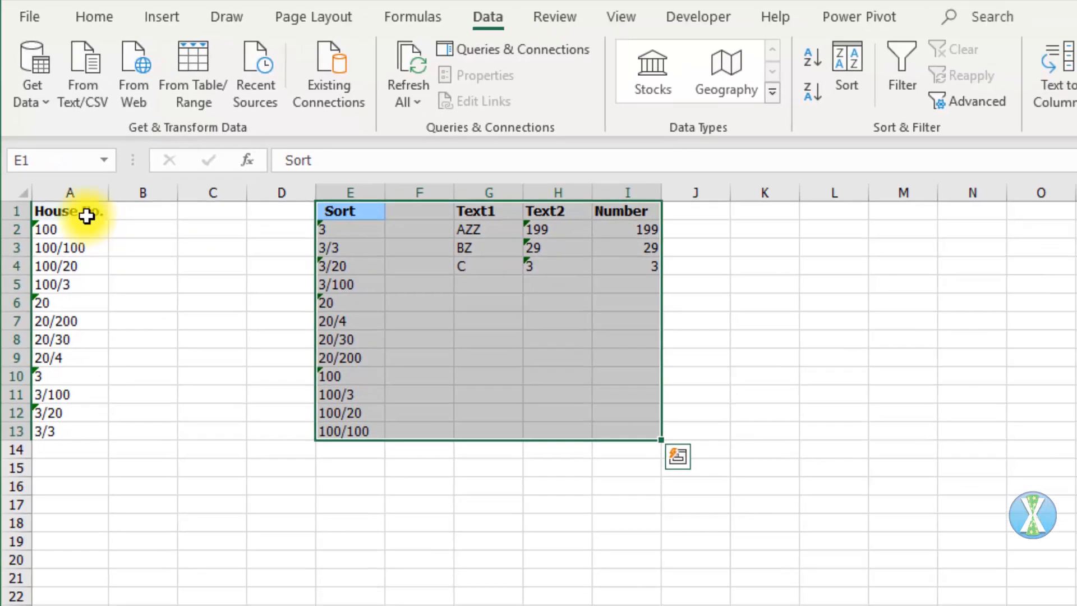
- Start Text to Columns on A1:A13 as delimited data with "/" as the other delimiter
{"action": "left_click", "coordinate": [87, 258]}
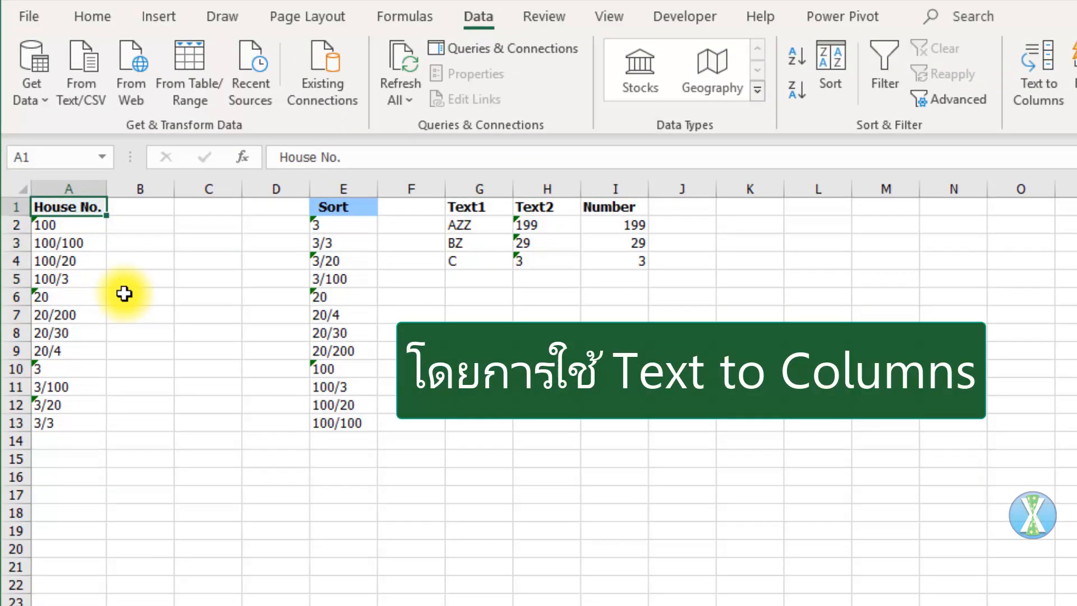
{"action": "key", "text": "ctrl+shift+Down"}
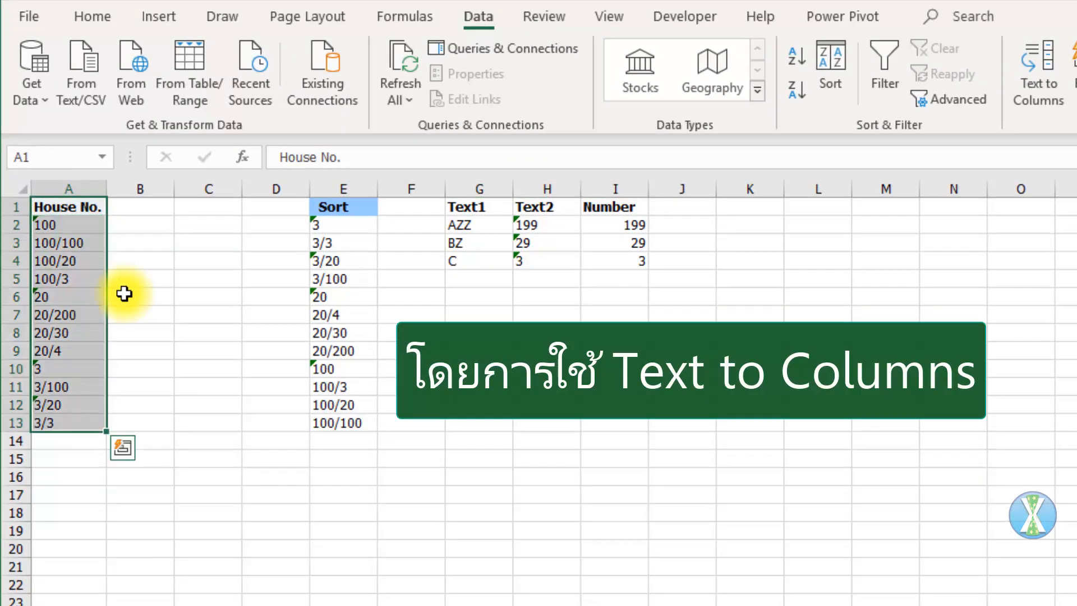
{"action": "left_click", "coordinate": [1021, 72]}
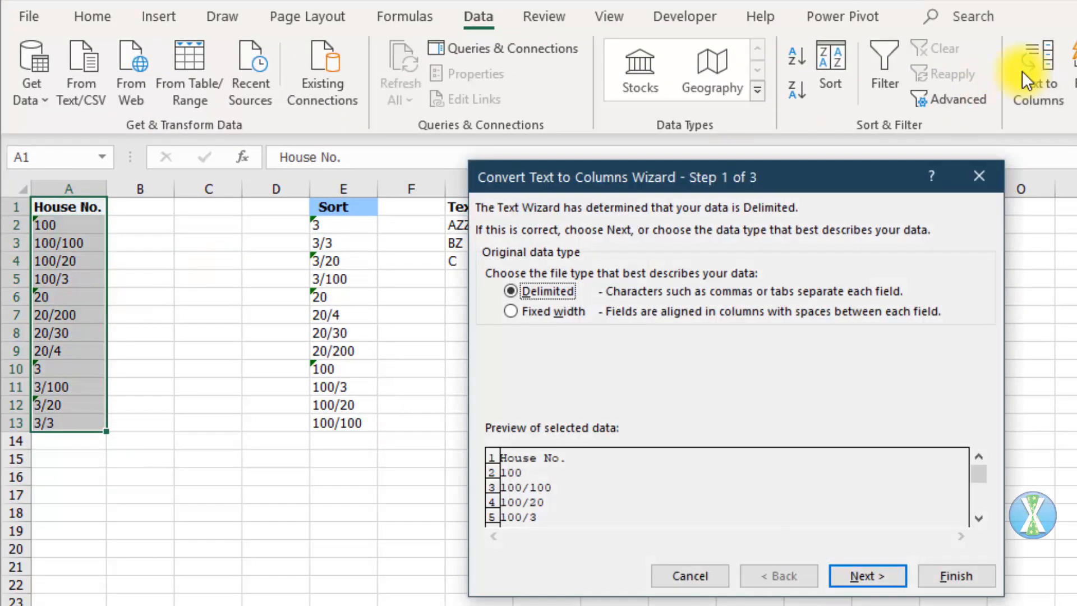
{"action": "left_click", "coordinate": [856, 566]}
{"action": "left_click", "coordinate": [572, 351]}
{"action": "type", "text": "/"}
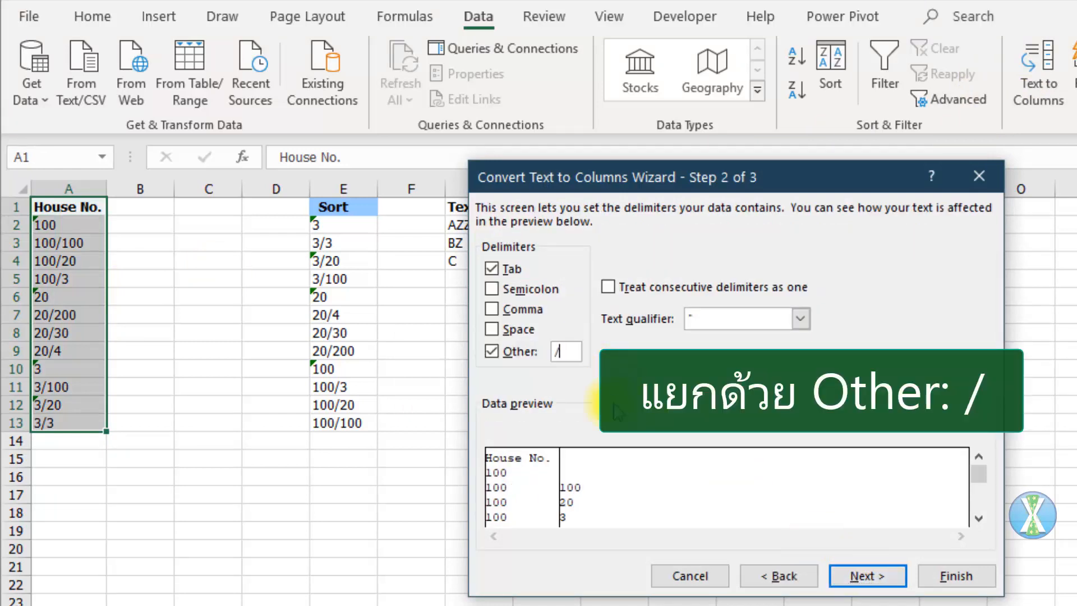
- Set the split data's destination to B1 and finish the Text to Columns conversion
{"action": "left_click", "coordinate": [863, 573]}
{"action": "left_click", "coordinate": [561, 354]}
{"action": "left_click", "coordinate": [148, 205]}
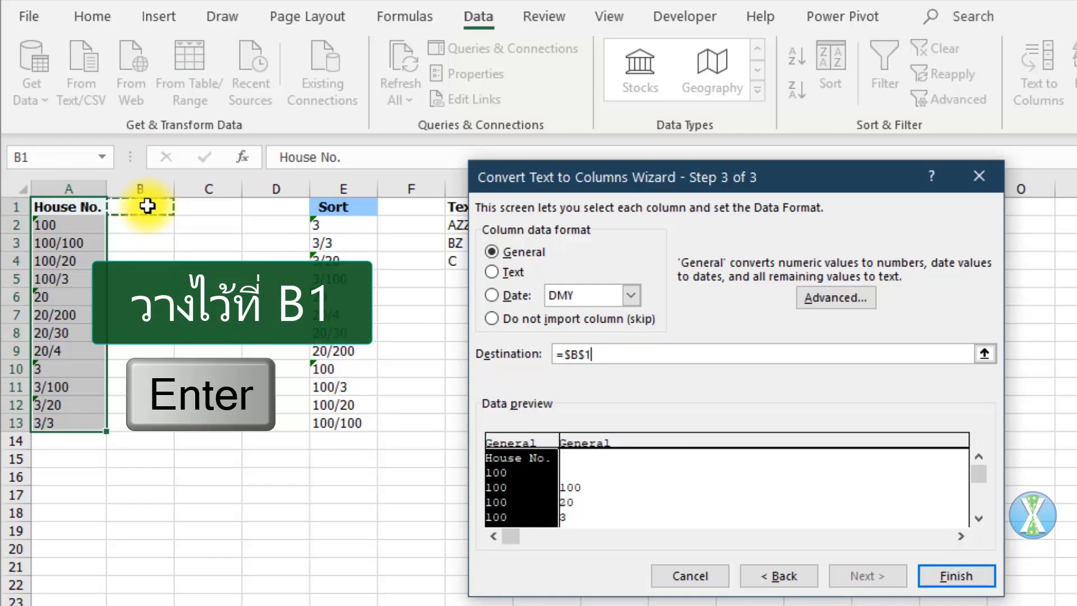
{"action": "key", "text": "Return"}
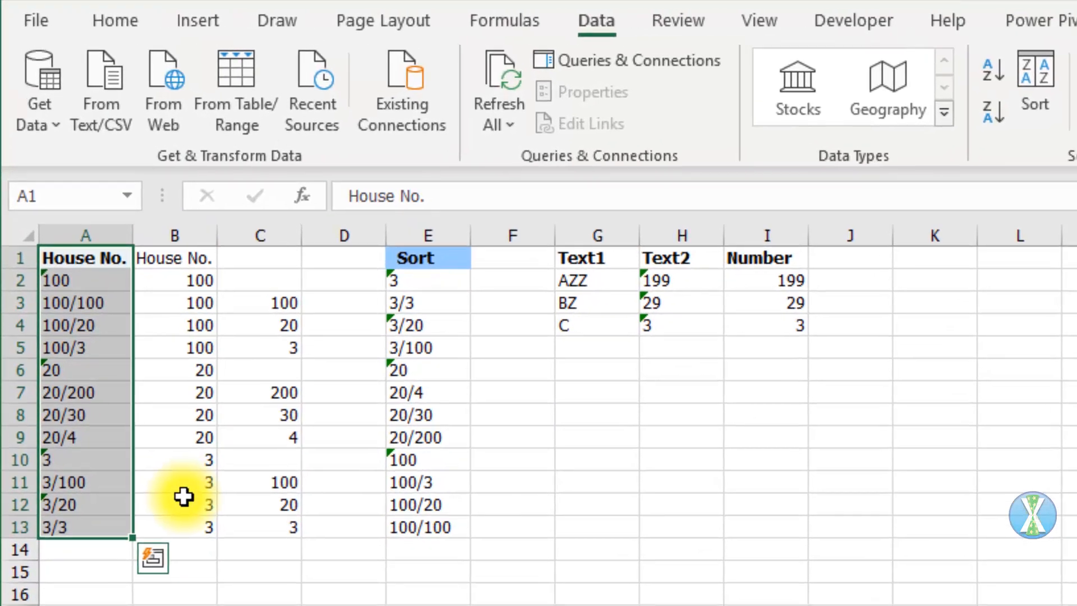
- Label the split columns with the headers A in B1 and B in C1
{"action": "left_click", "coordinate": [205, 258]}
{"action": "type", "text": "A"}
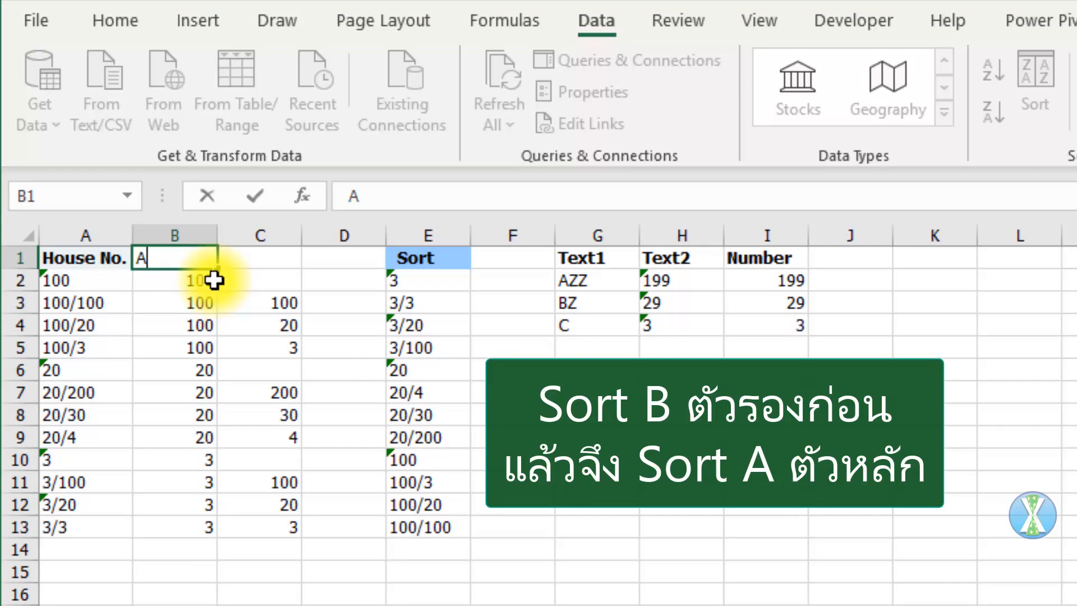
{"action": "key", "text": "Tab"}
{"action": "type", "text": "B"}
{"action": "key", "text": "ctrl+Return"}
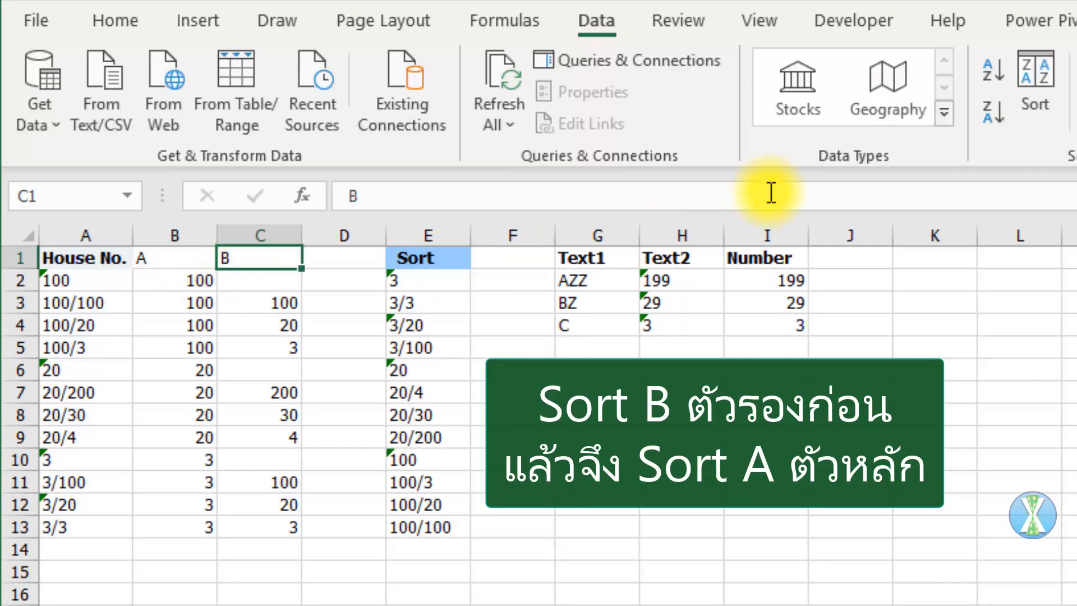
- Try to sort the house numbers ascending by column B and again by column A, with the blank cells left in
{"action": "left_click", "coordinate": [991, 72]}
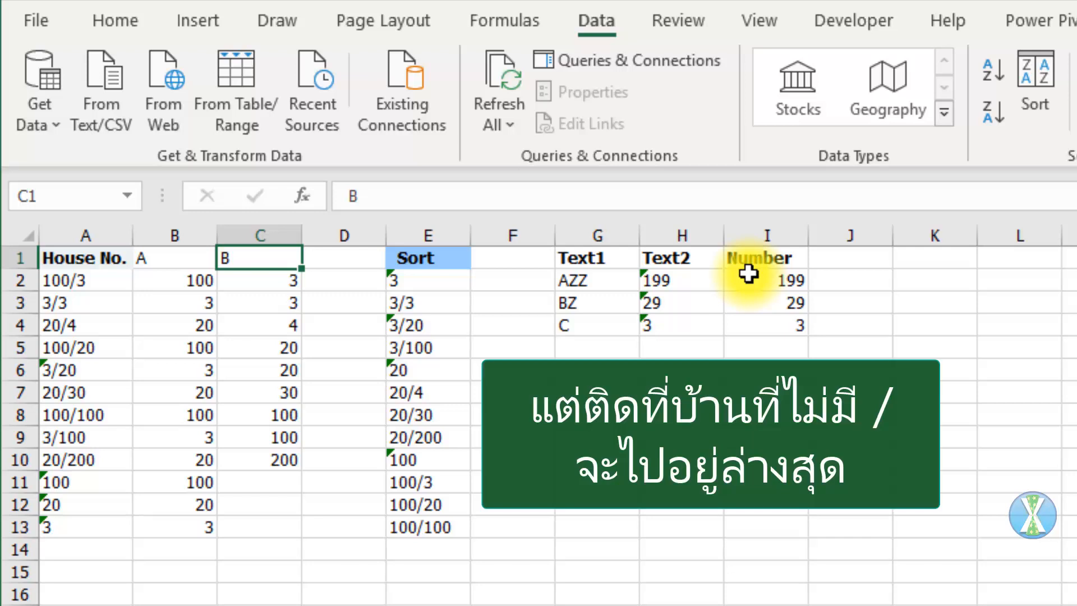
{"action": "left_click", "coordinate": [187, 261]}
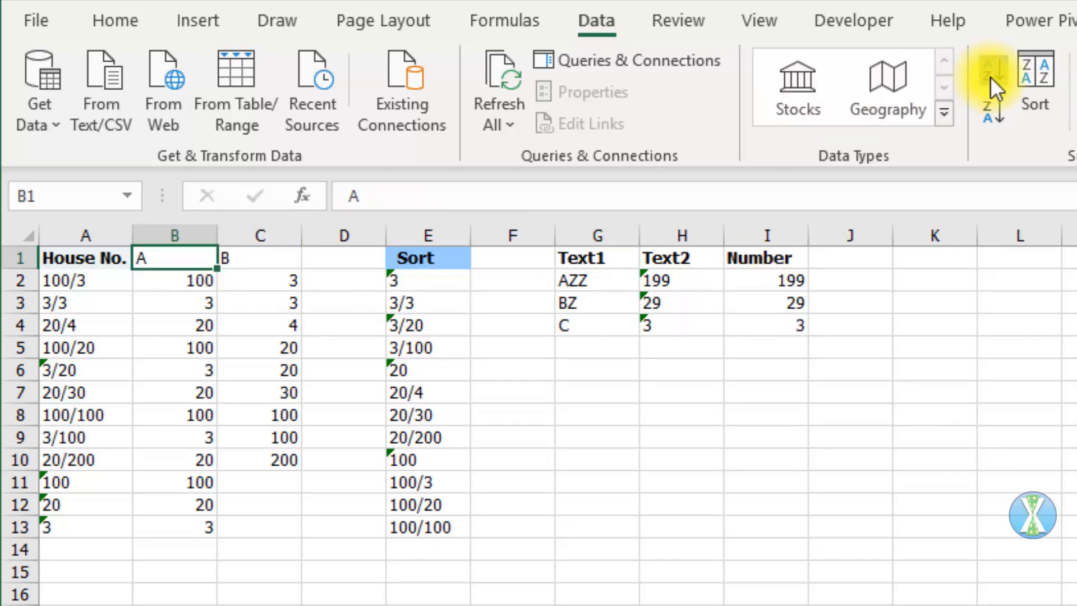
{"action": "left_click", "coordinate": [990, 76]}
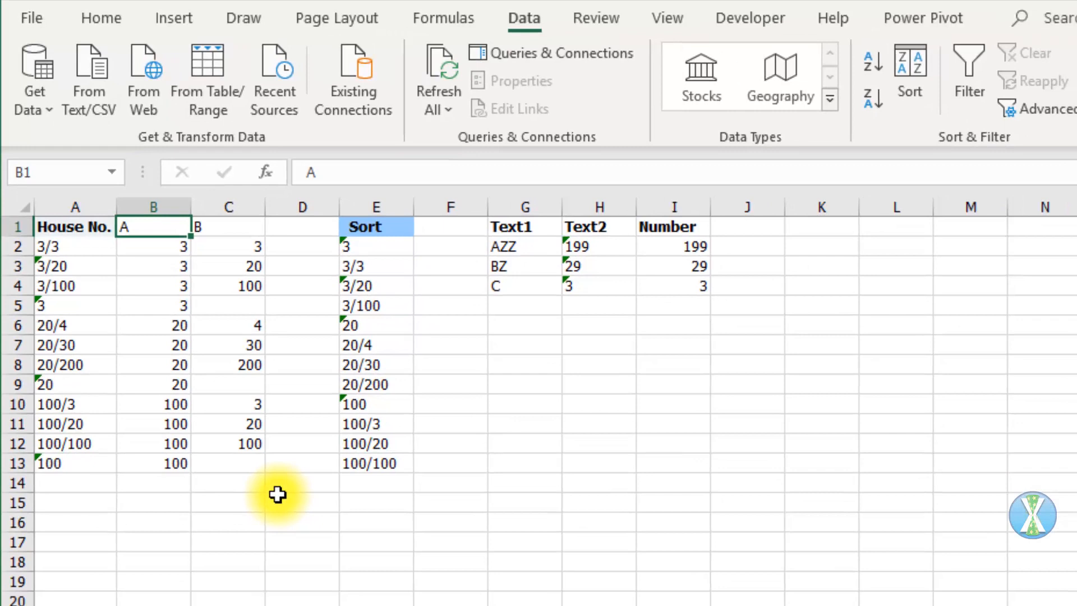
- Select all blank cells in the house number table with Go To Special and fill them with 0
{"action": "key", "text": "ctrl+a"}
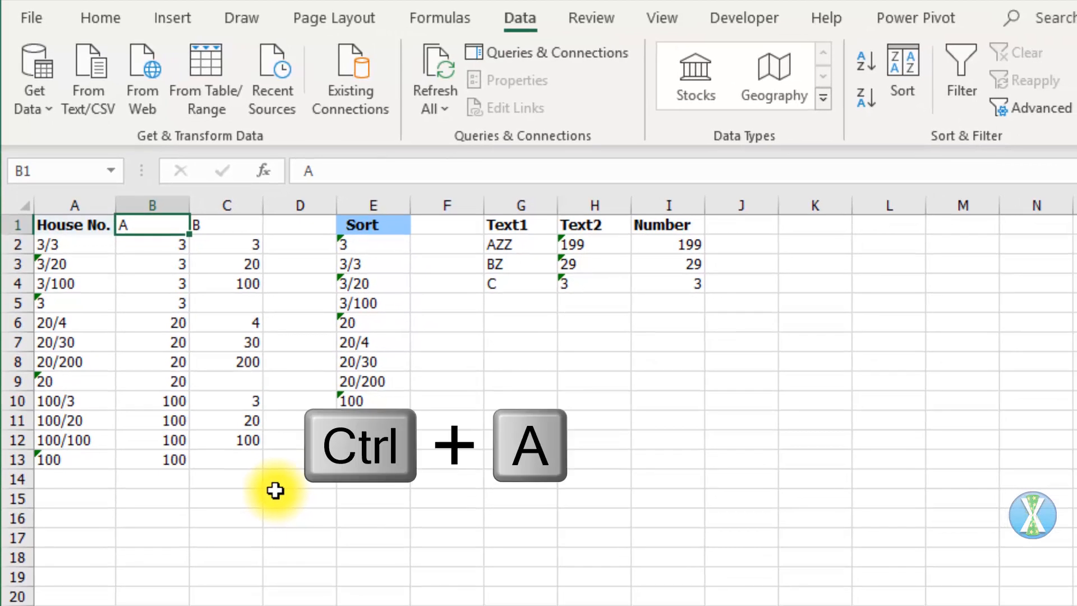
{"action": "key", "text": "F5"}
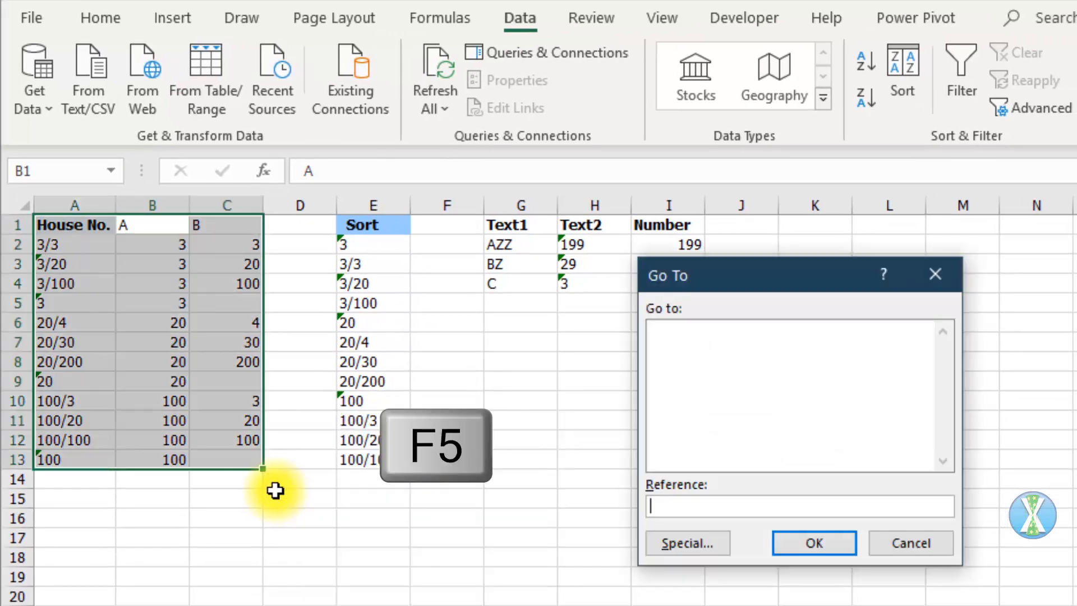
{"action": "left_click", "coordinate": [660, 543]}
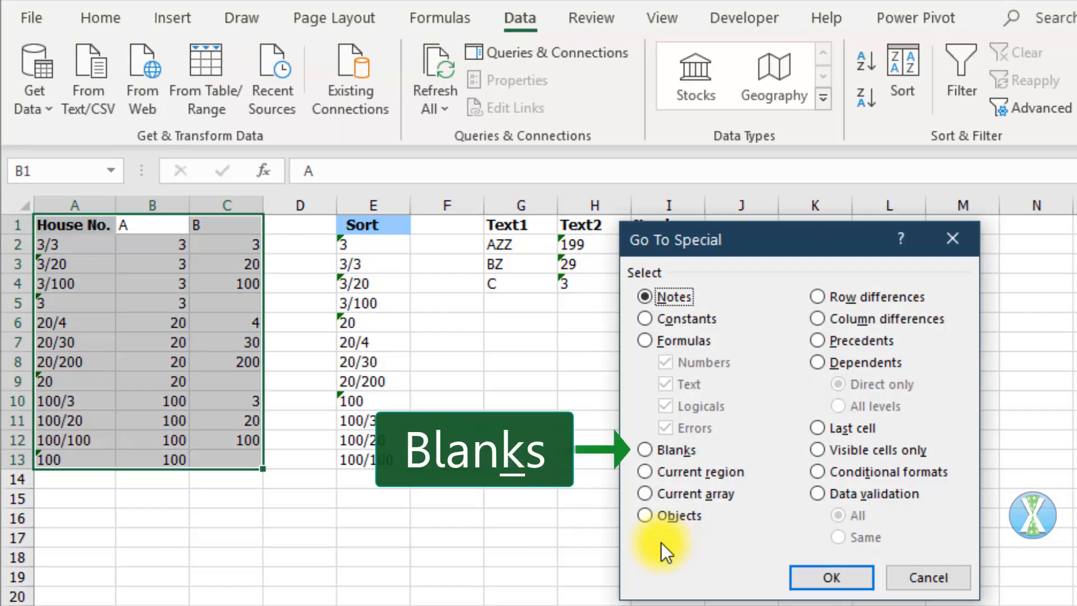
{"action": "left_click", "coordinate": [665, 450]}
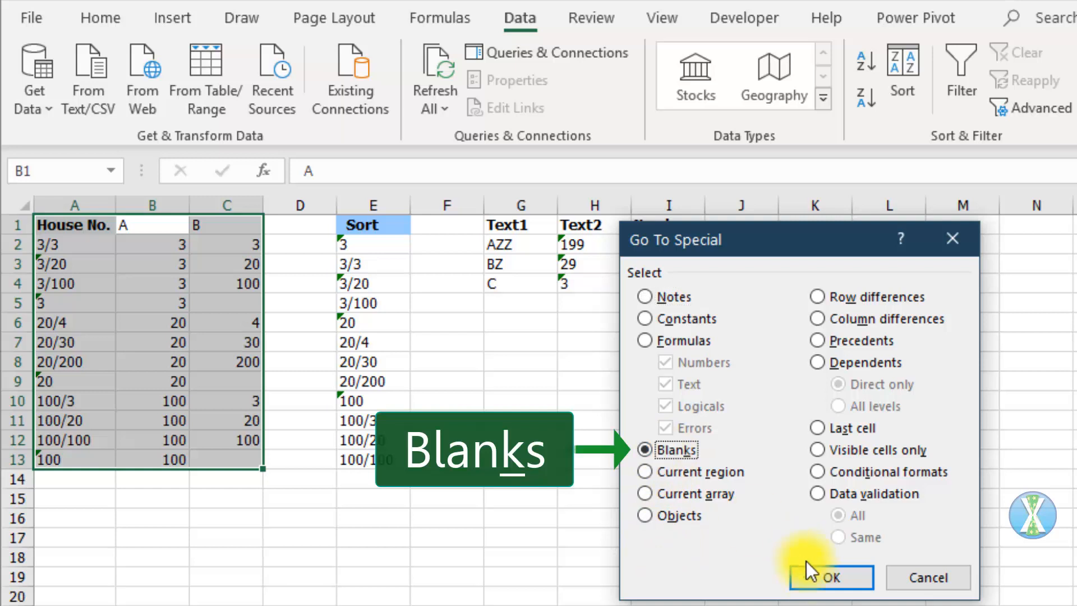
{"action": "left_click", "coordinate": [810, 575]}
{"action": "type", "text": "0"}
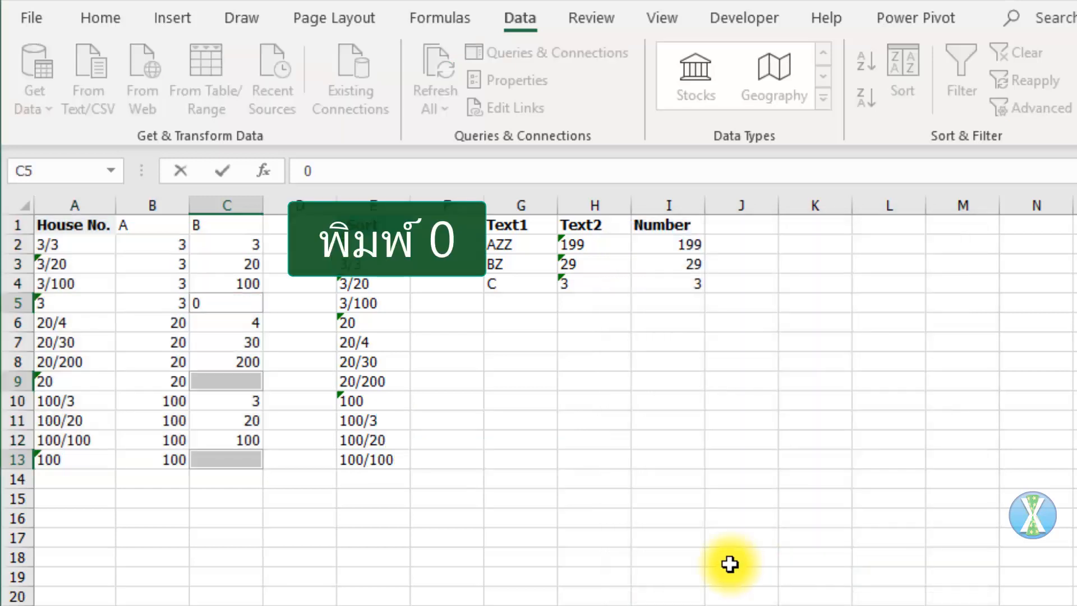
{"action": "key", "text": "ctrl+Return"}
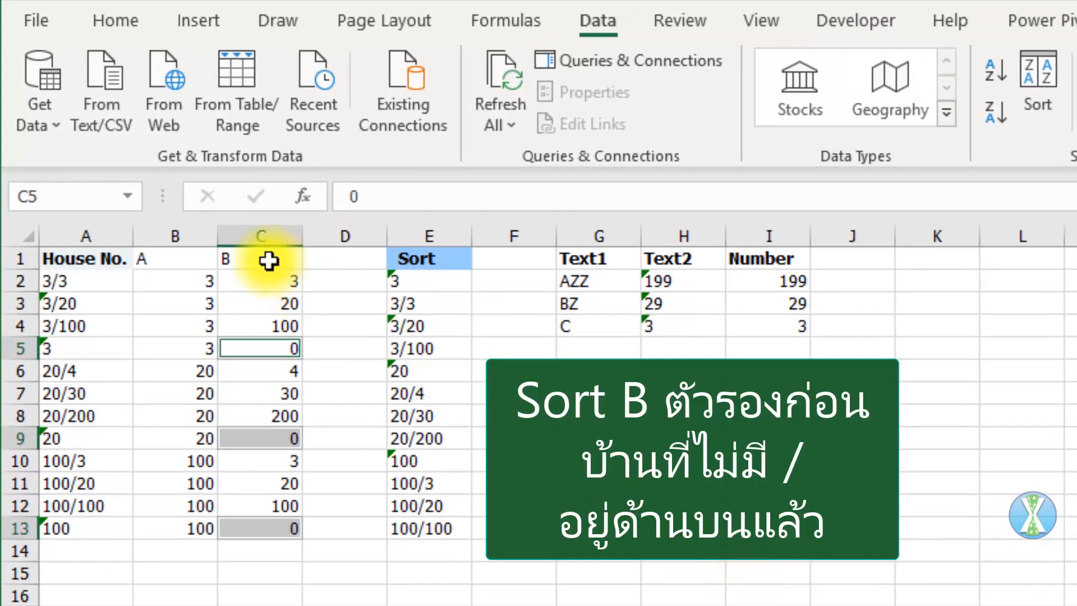
- Sort the zero-filled house number table ascending by header B first and by header A second
{"action": "left_click", "coordinate": [269, 260]}
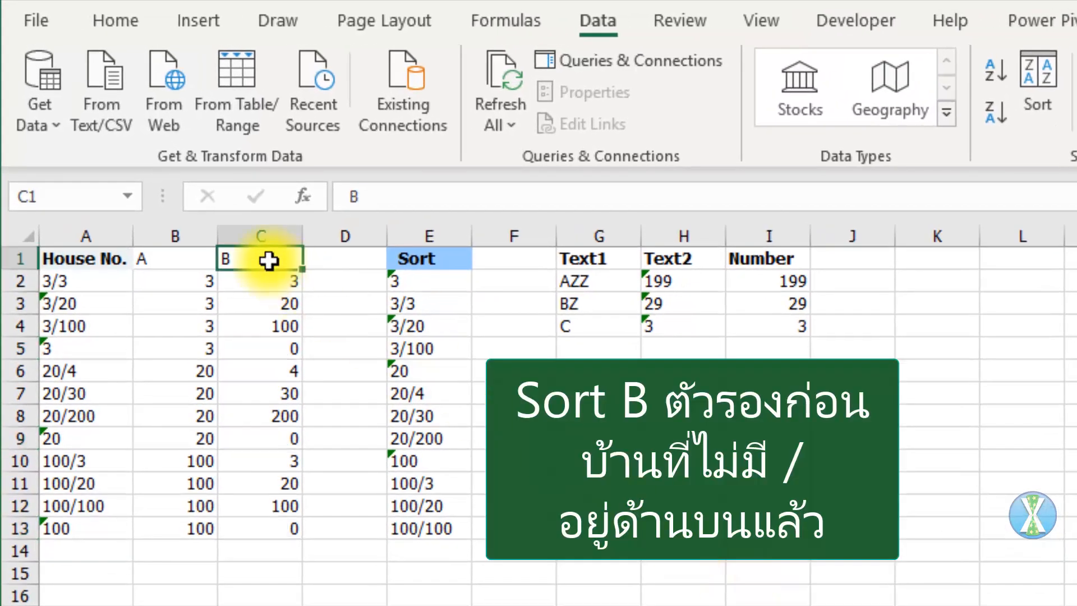
{"action": "left_click", "coordinate": [992, 82]}
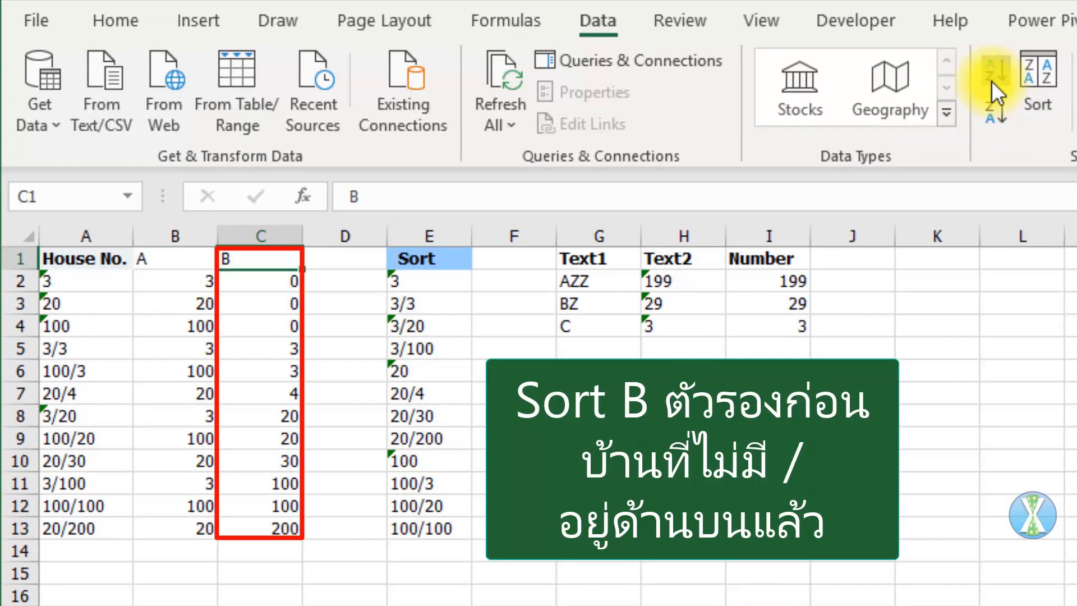
{"action": "left_click", "coordinate": [207, 260]}
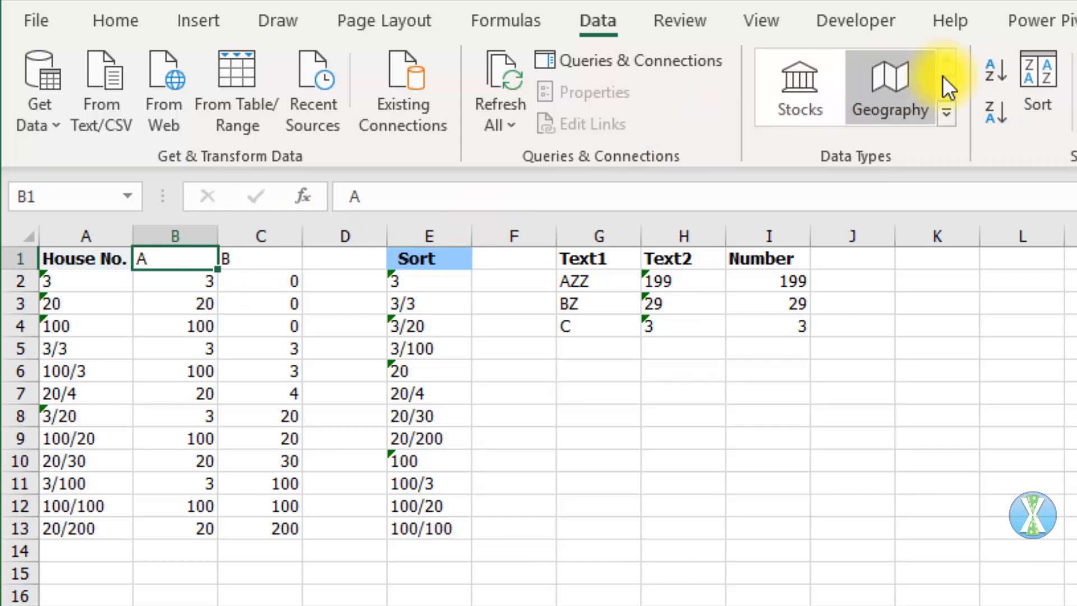
{"action": "left_click", "coordinate": [995, 70]}
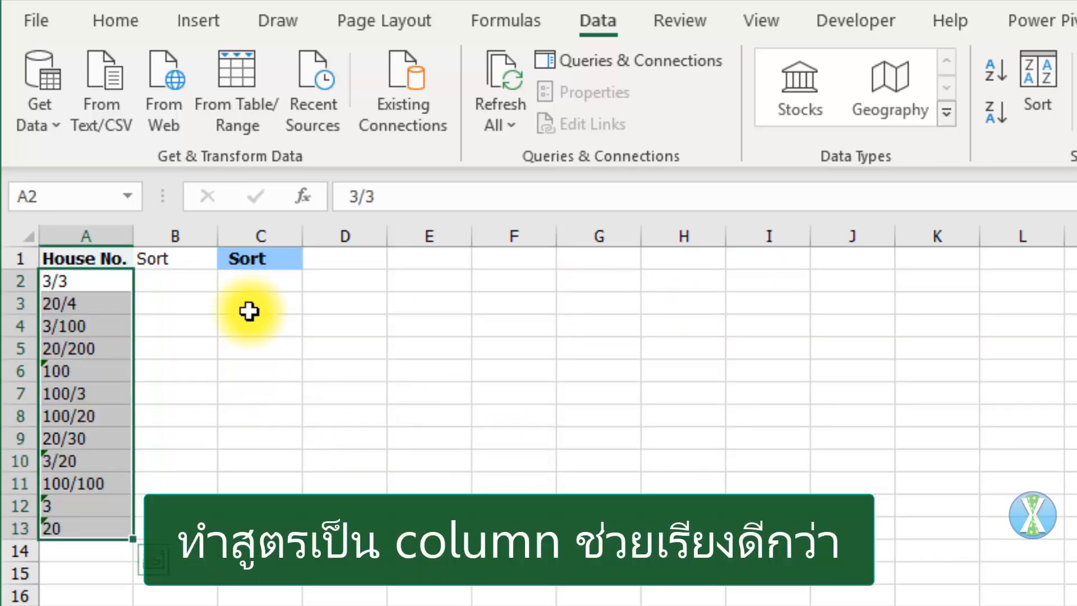
- Enter =SUBSTITUTE(A2,"/",REPT(" ",5)) in B2 and fill it down to B13
{"action": "left_click", "coordinate": [202, 283]}
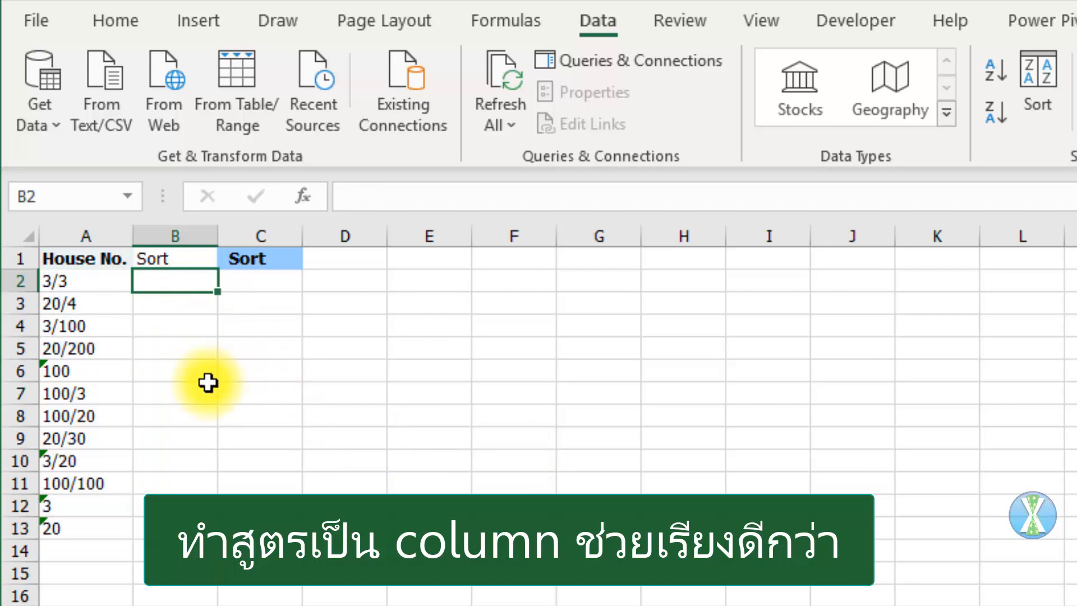
{"action": "type", "text": "=SUB"}
{"action": "key", "text": "Tab"}
{"action": "key", "text": "Left"}
{"action": "type", "text": ",\"/\","}
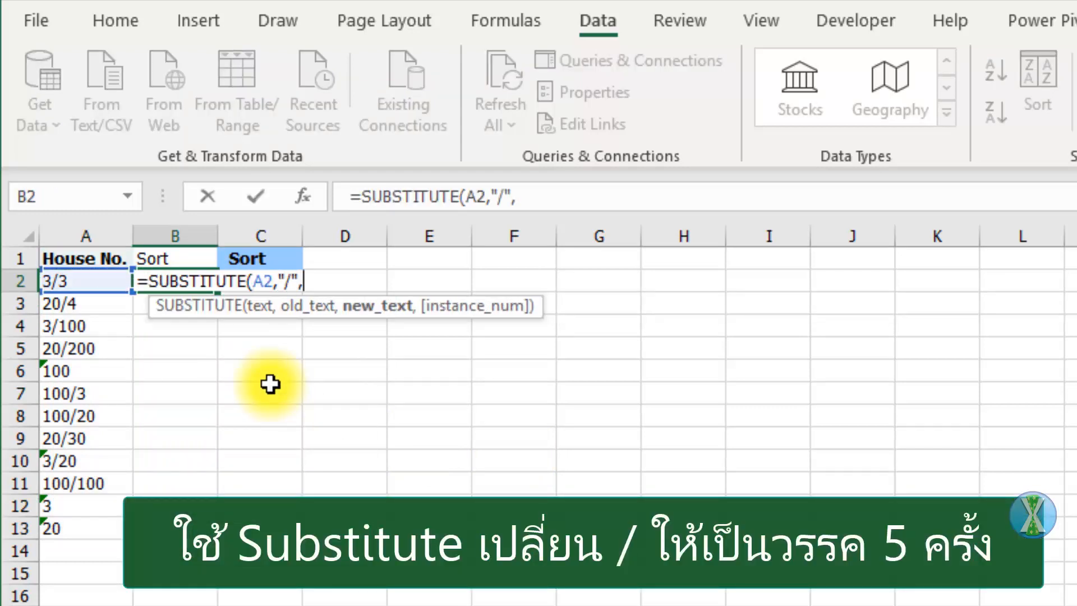
{"action": "type", "text": "REPT(\" \",5))"}
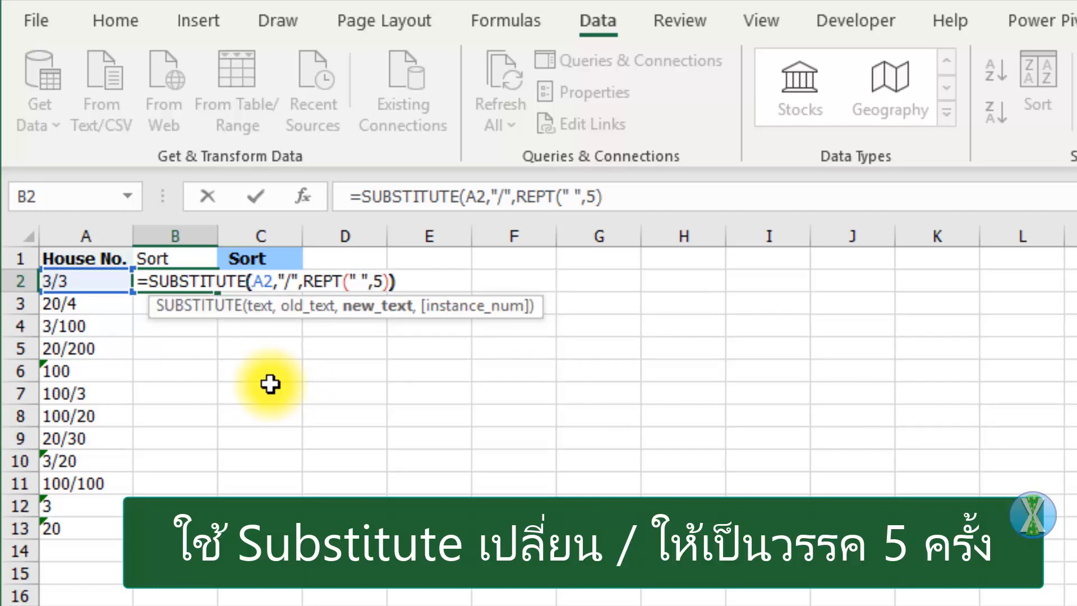
{"action": "key", "text": "ctrl+Return"}
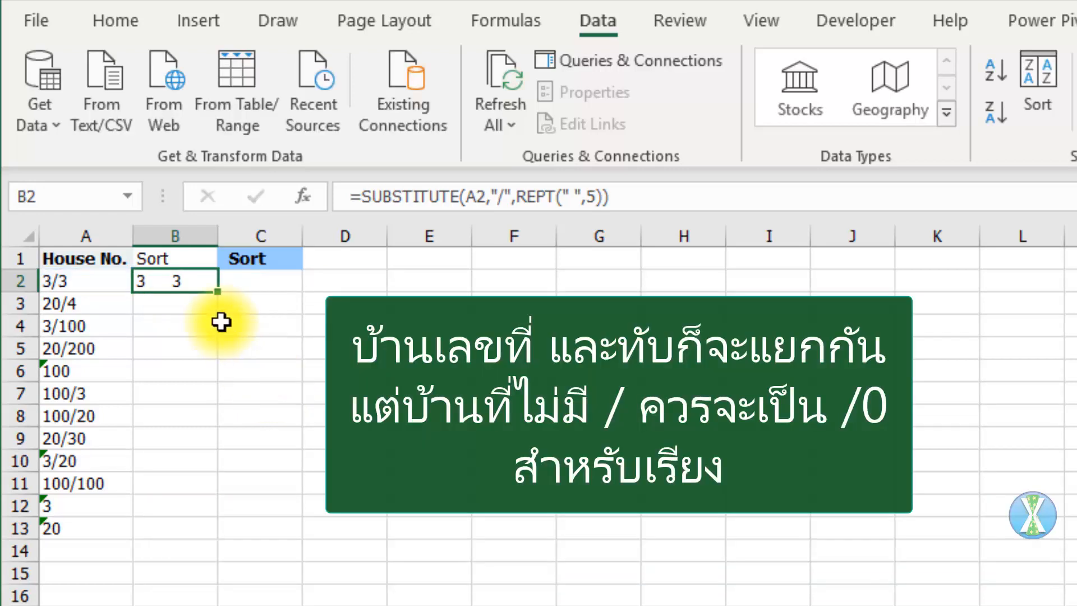
{"action": "double_click", "coordinate": [222, 299]}
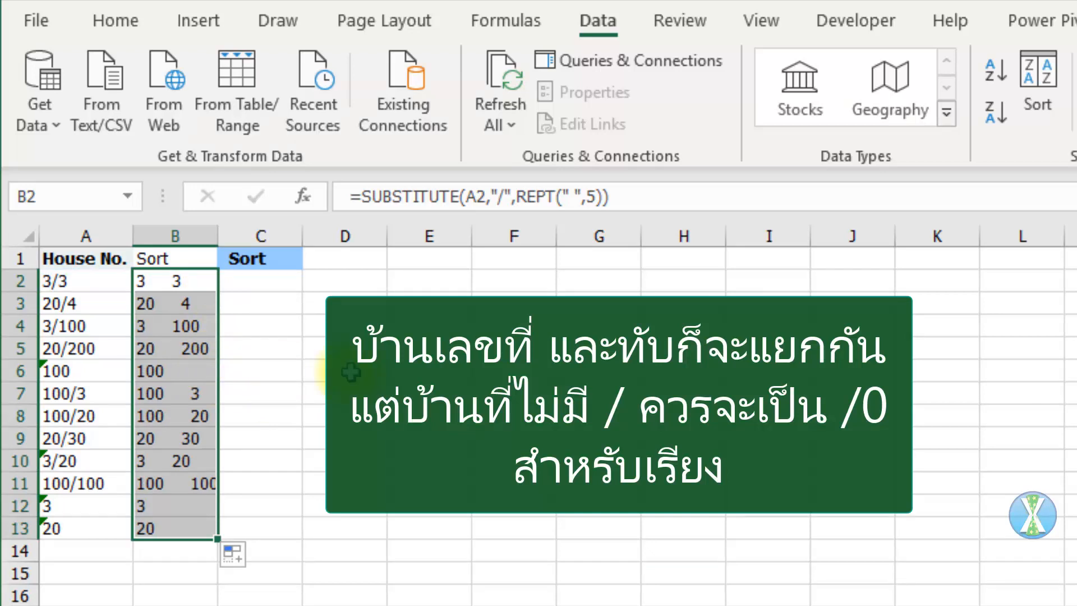
- Append &"/0" to the A2 reference inside the SUBSTITUTE formula for all of B2:B13
{"action": "key", "text": "F2"}
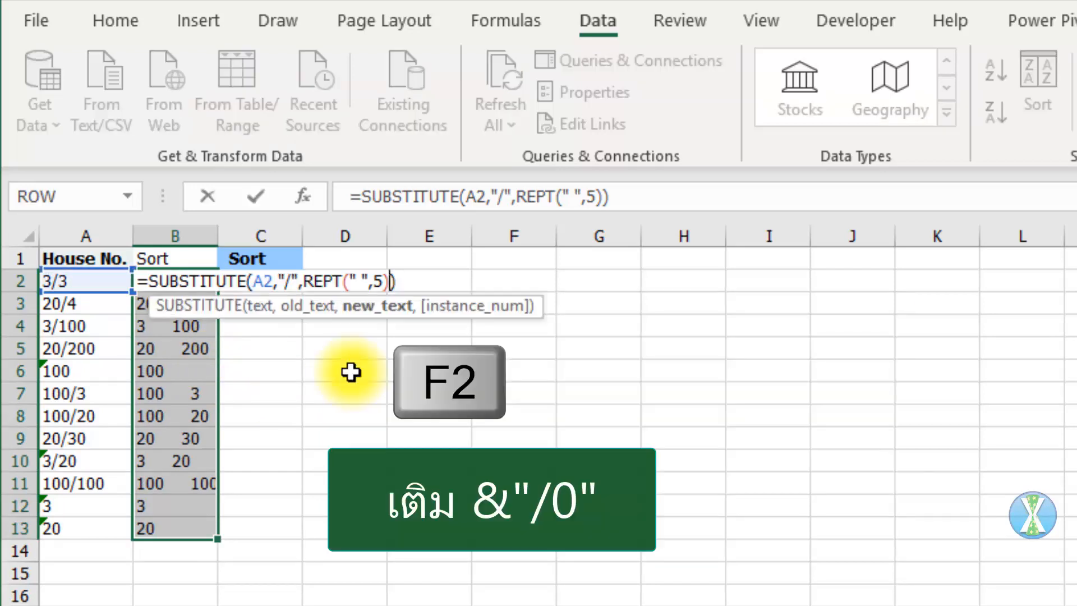
{"action": "key", "text": "Left"}
{"action": "key", "text": "Left"}
{"action": "key", "text": "Left"}
{"action": "key", "text": "Left"}
{"action": "key", "text": "Left"}
{"action": "key", "text": "Left"}
{"action": "key", "text": "Left"}
{"action": "key", "text": "Left"}
{"action": "key", "text": "Left"}
{"action": "key", "text": "Left"}
{"action": "key", "text": "Left"}
{"action": "key", "text": "Left"}
{"action": "key", "text": "Left"}
{"action": "key", "text": "Left"}
{"action": "key", "text": "Left"}
{"action": "key", "text": "Left"}
{"action": "key", "text": "Left"}
{"action": "type", "text": "&\"/0\""}
{"action": "key", "text": "ctrl+Return"}
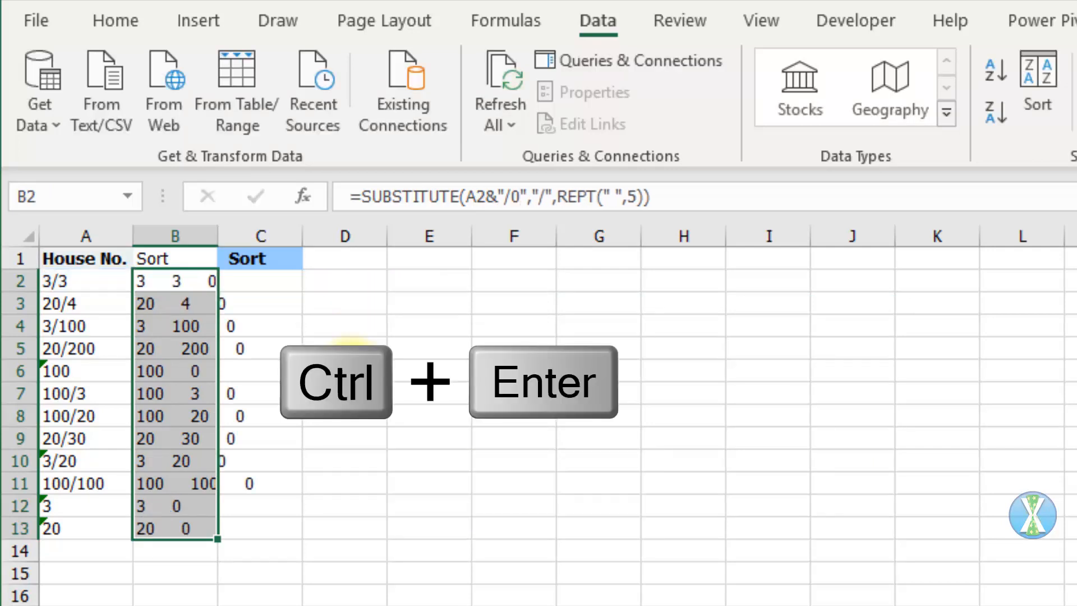
- Wrap the SUBSTITUTE formula in B2:B13 in MID with start number 1 and length 5
{"action": "key", "text": "F2"}
{"action": "key", "text": "Right"}
{"action": "type", "text": "MID("}
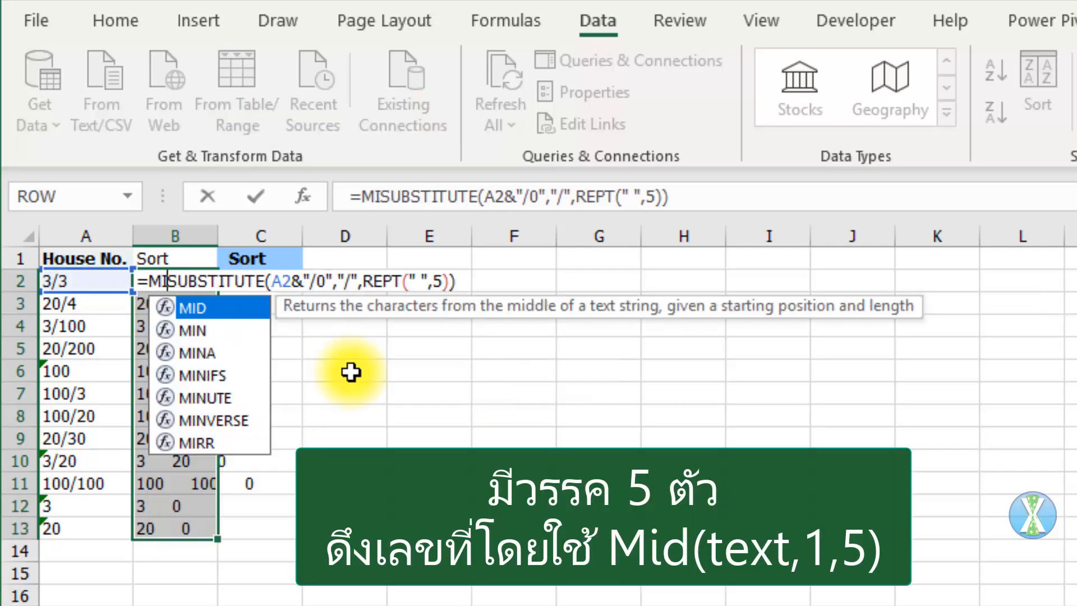
{"action": "key", "text": "End"}
{"action": "type", "text": ",1,"}
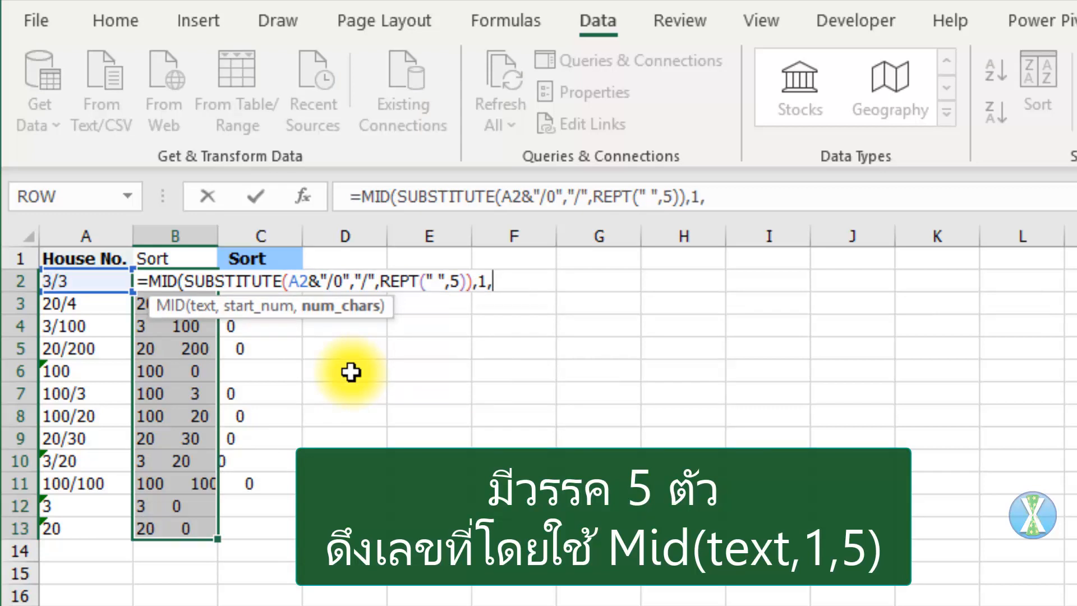
{"action": "key", "text": "ctrl+Return"}
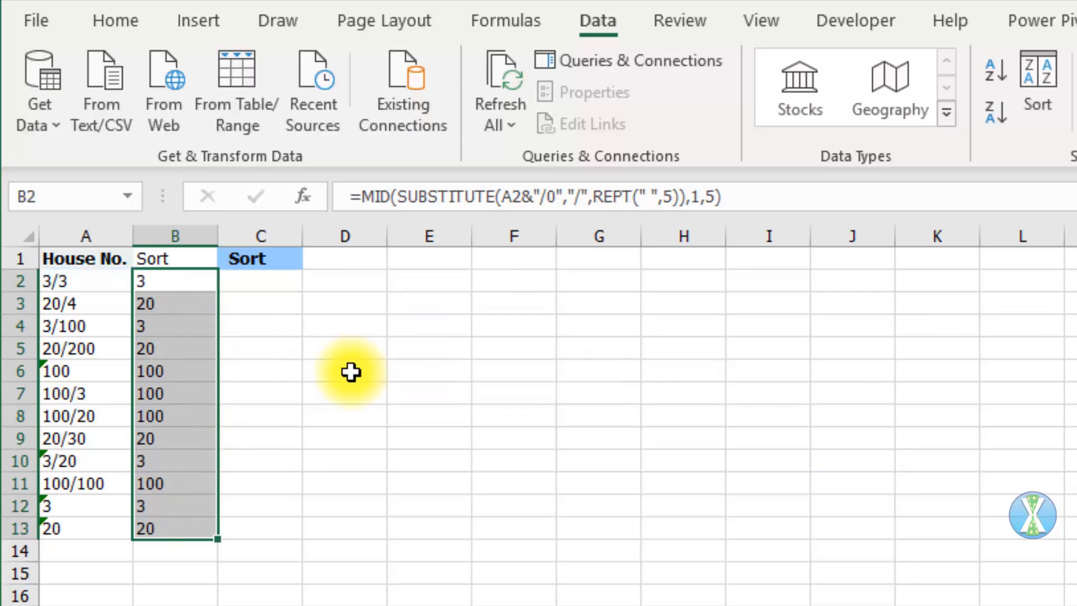
- Set the MID start number to 6 in the formulas of B2:B13
{"action": "key", "text": "F2"}
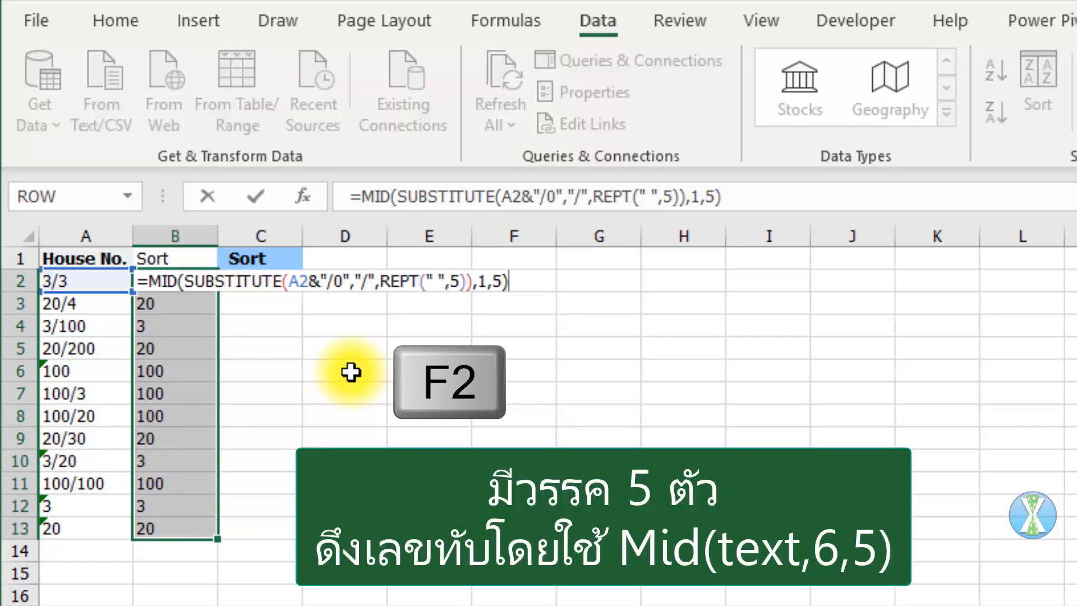
{"action": "key", "text": "Left"}
{"action": "key", "text": "Left"}
{"action": "key", "text": "BackSpace"}
{"action": "type", "text": "6"}
{"action": "key", "text": "ctrl+Return"}
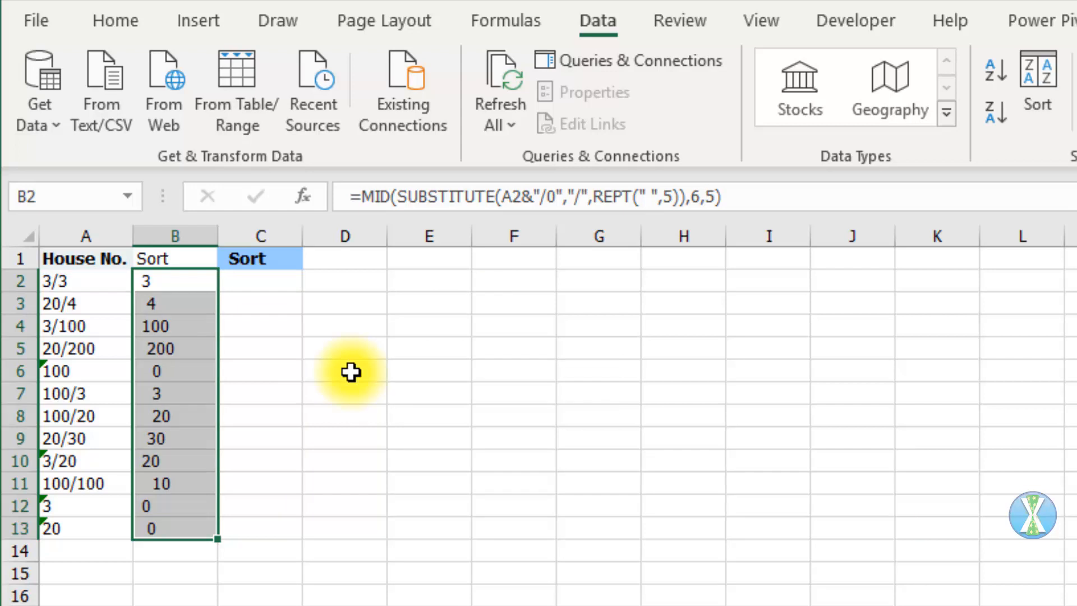
- Set the MID start number to the array {1,6} in the formulas of B2:B13
{"action": "key", "text": "F2"}
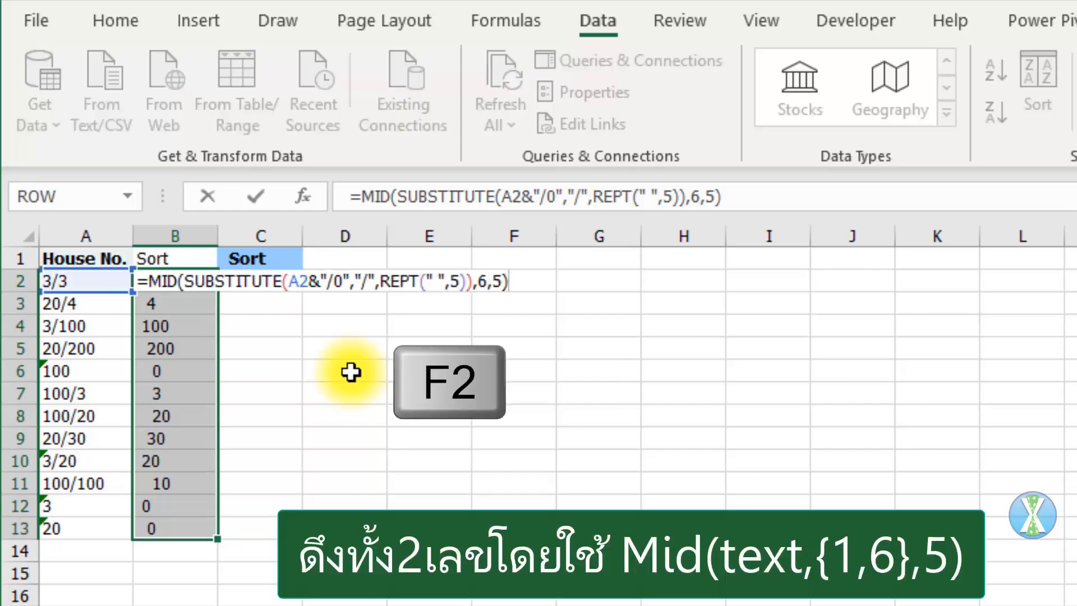
{"action": "key", "text": "Left"}
{"action": "key", "text": "Left"}
{"action": "key", "text": "Left"}
{"action": "key", "text": "Left"}
{"action": "type", "text": "{1,6"}
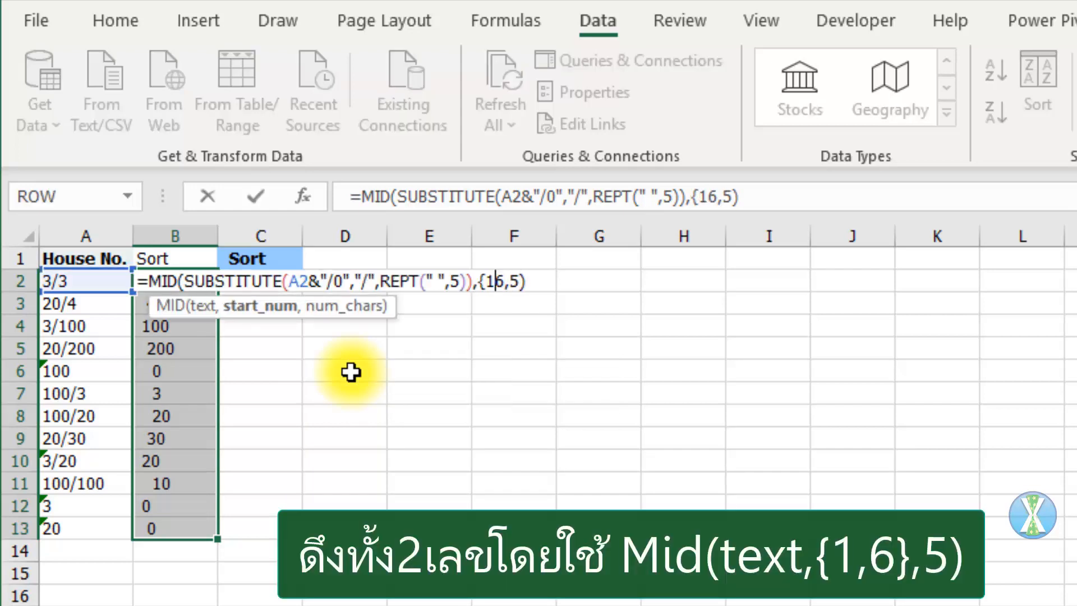
{"action": "type", "text": "}"}
{"action": "key", "text": "ctrl+Return"}
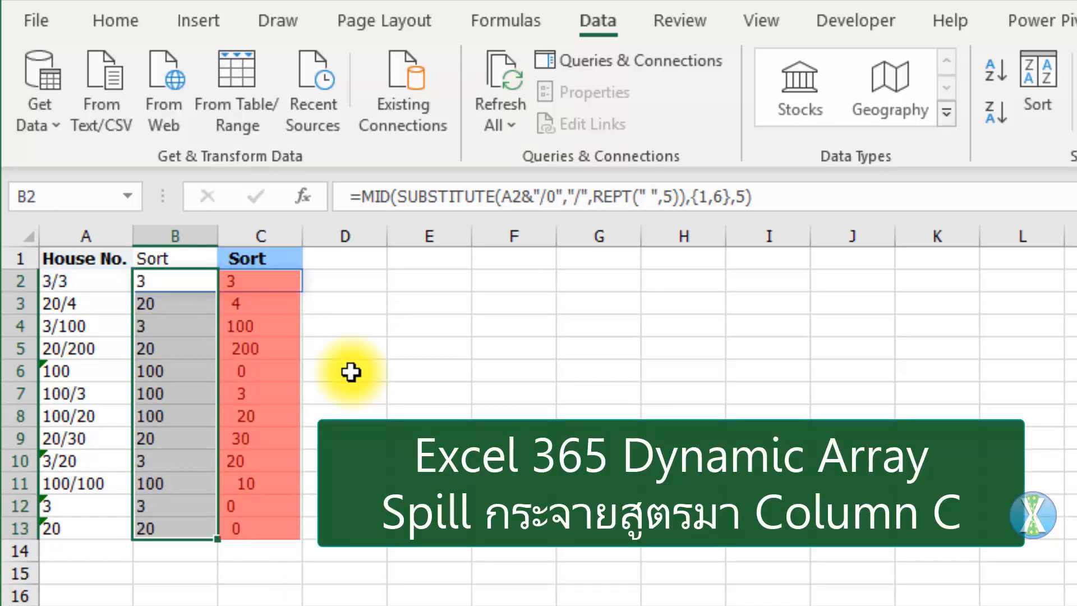
- Evaluate the MID formula in B2 in place to inspect its array values, then cancel the edit
{"action": "key", "text": "F2"}
{"action": "key", "text": "F9"}
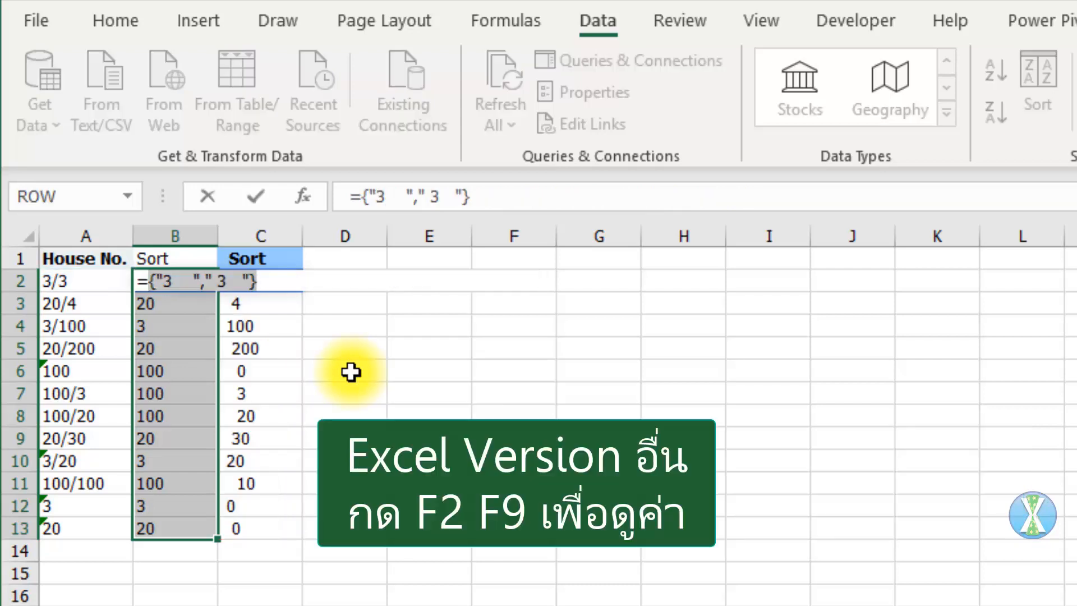
{"action": "key", "text": "Escape"}
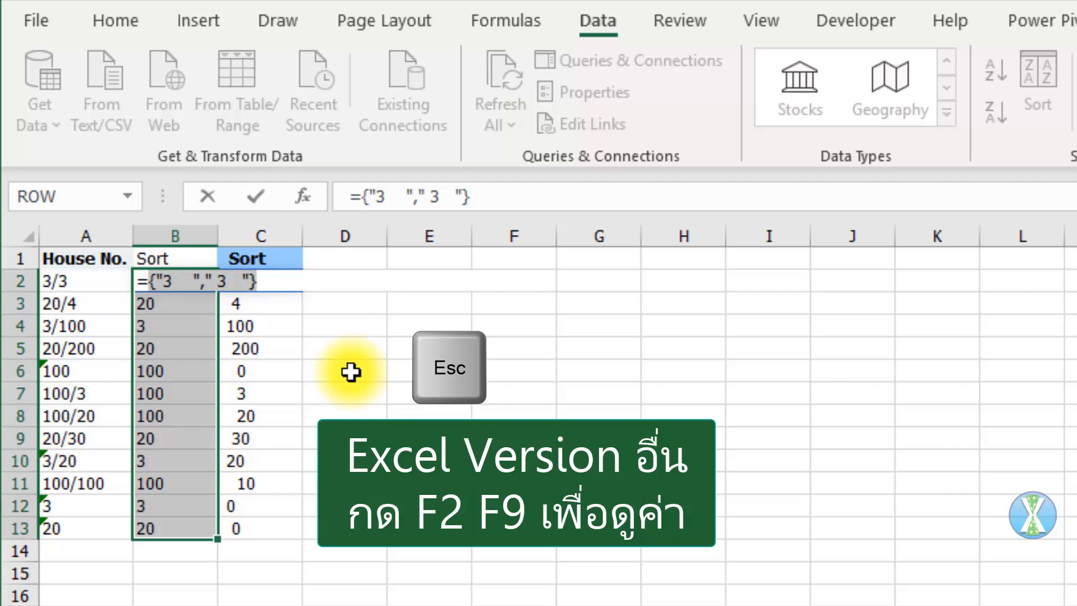
- Multiply the MID formula by {1000,1} in all of B2:B13
{"action": "key", "text": "F2"}
{"action": "type", "text": "*{100"}
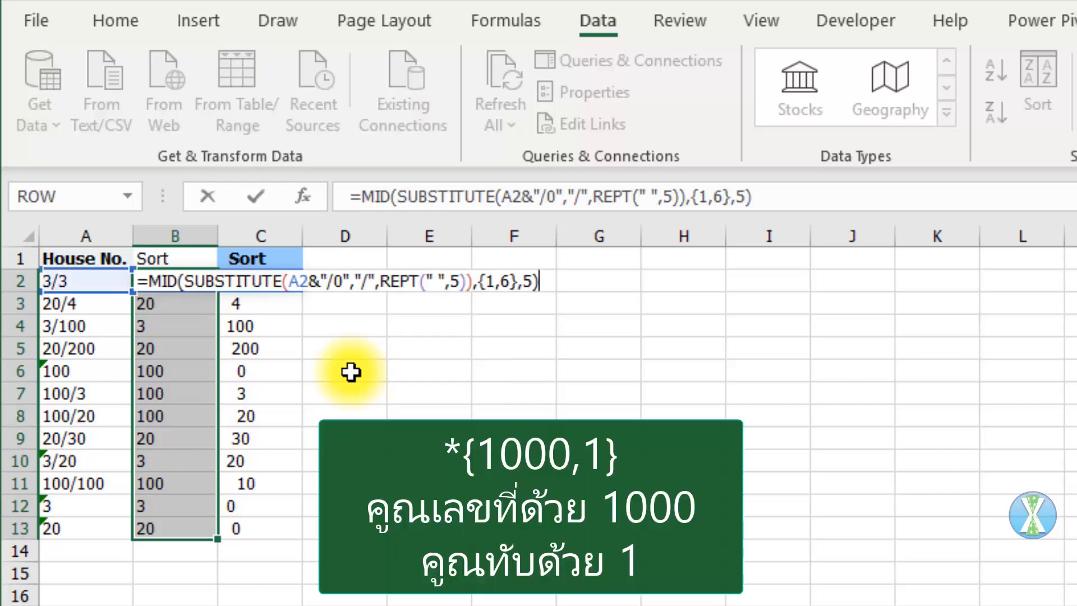
{"action": "type", "text": "0,1}"}
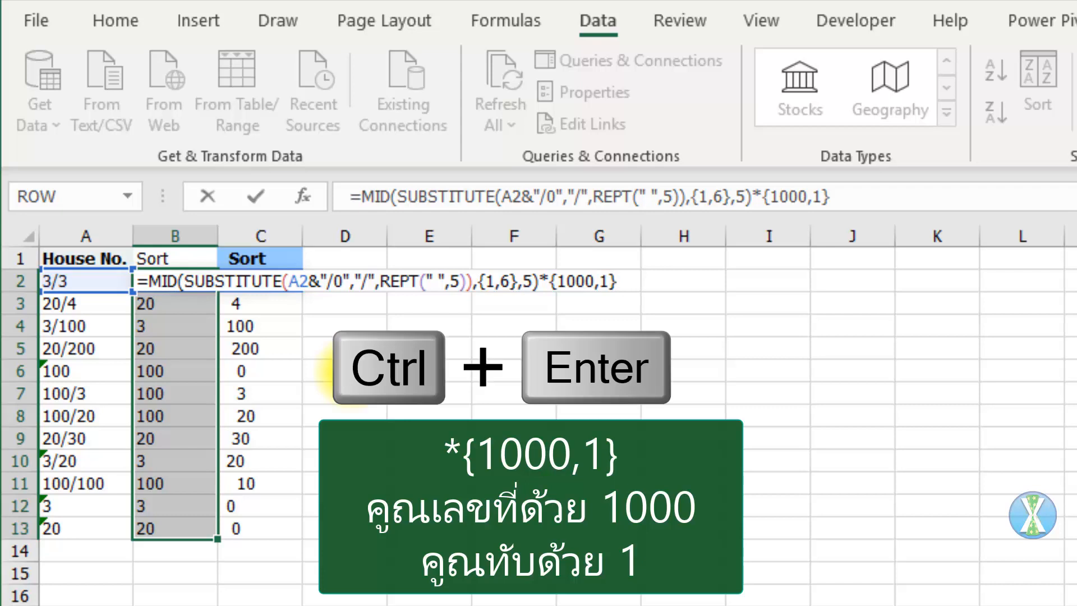
{"action": "key", "text": "ctrl+Return"}
- Wrap the whole formula in SUMPRODUCT for B2:B13 to combine each row into one sort value
{"action": "key", "text": "F2"}
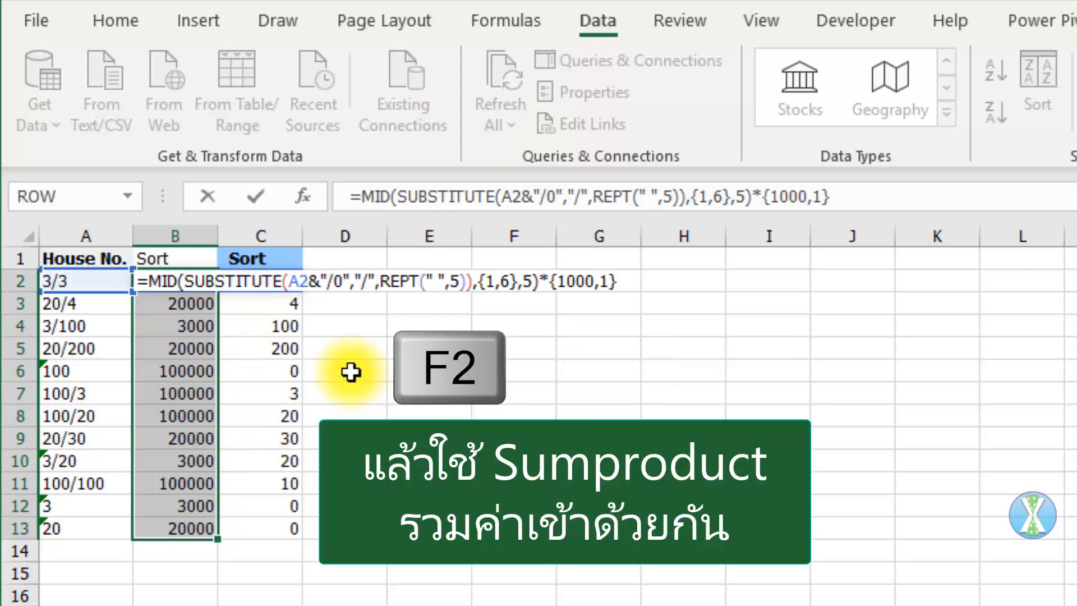
{"action": "key", "text": "Home"}
{"action": "type", "text": "SUMP"}
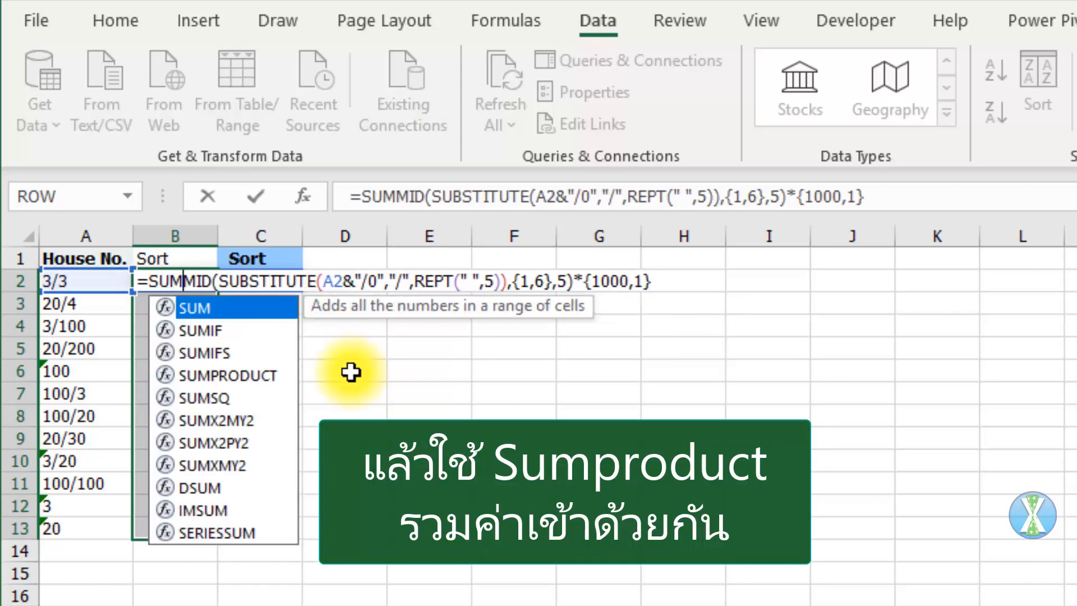
{"action": "key", "text": "Tab"}
{"action": "key", "text": "End"}
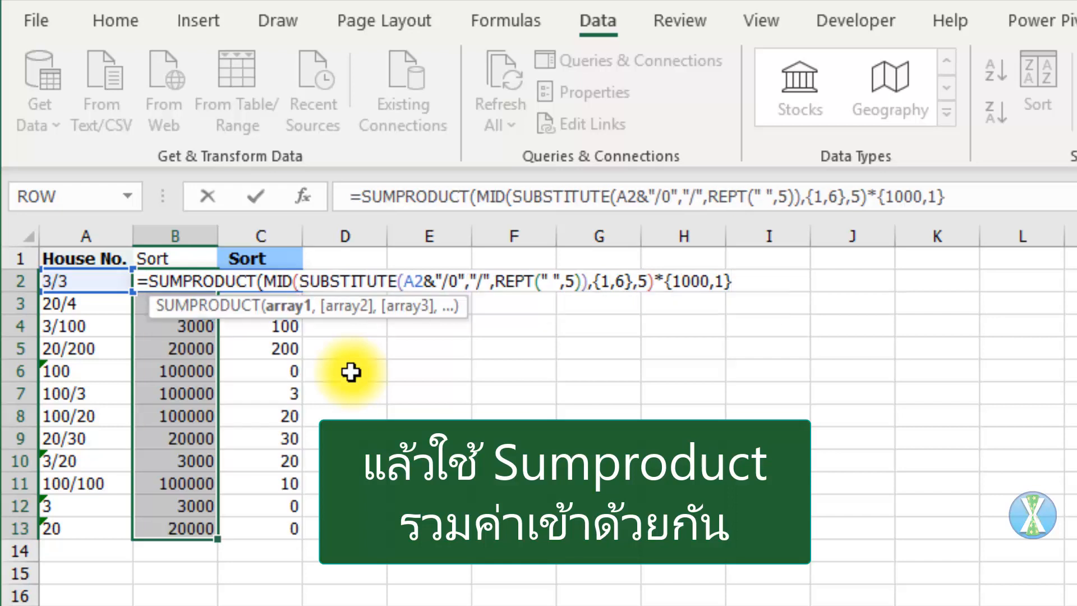
{"action": "type", "text": ")"}
{"action": "key", "text": "ctrl+Return"}
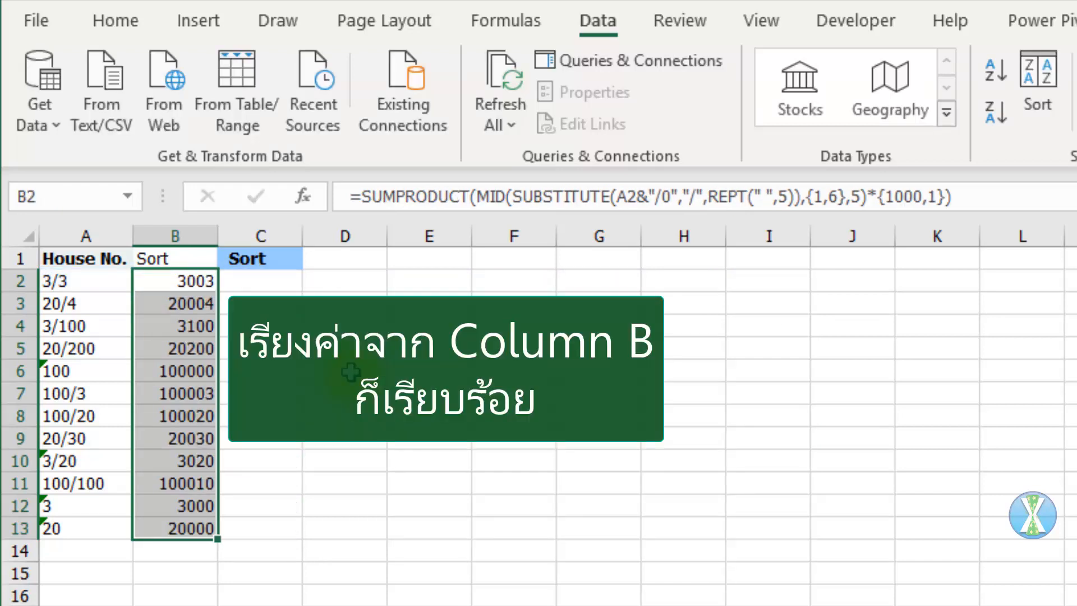
- Sort the house numbers ascending by column B, expanding the selection to the adjacent data
{"action": "left_click", "coordinate": [994, 75]}
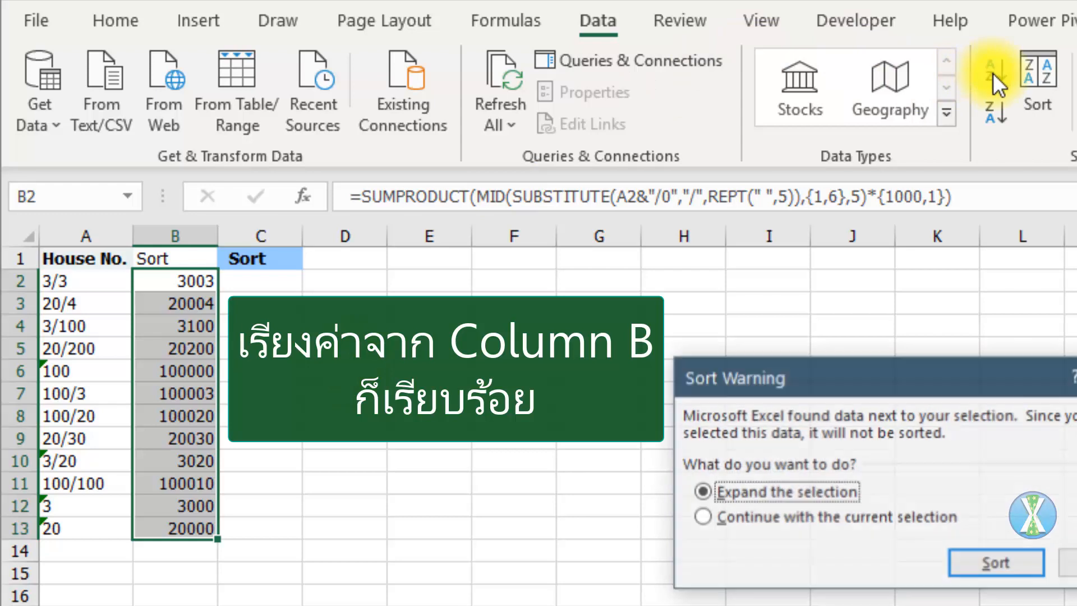
{"action": "left_click", "coordinate": [974, 554]}
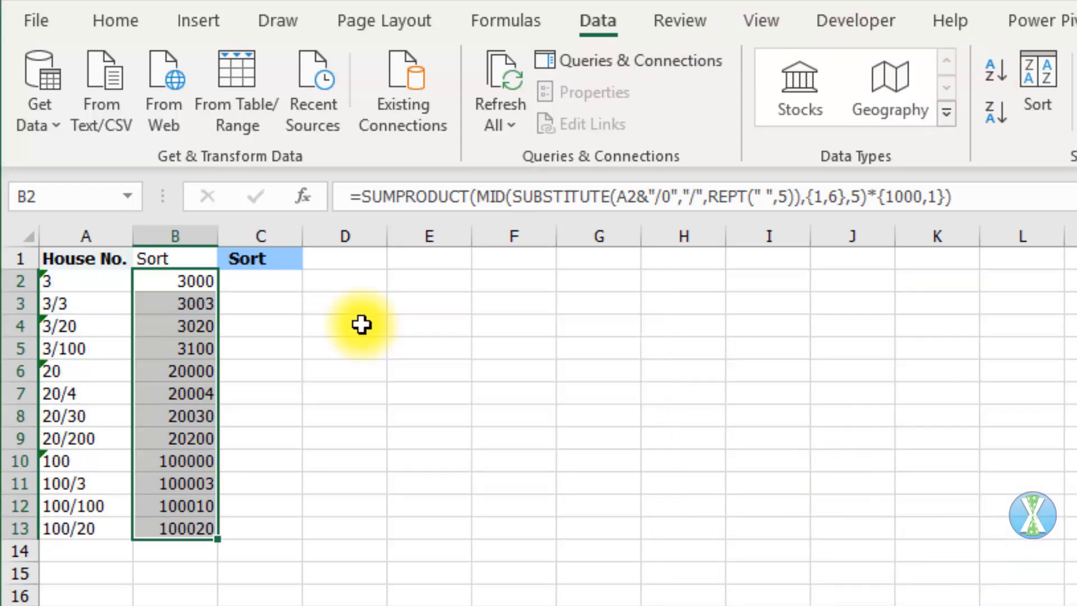
- Copy the SUMPRODUCT formula text from B2 and enter it in B2 of the next sheet
{"action": "key", "text": "F2"}
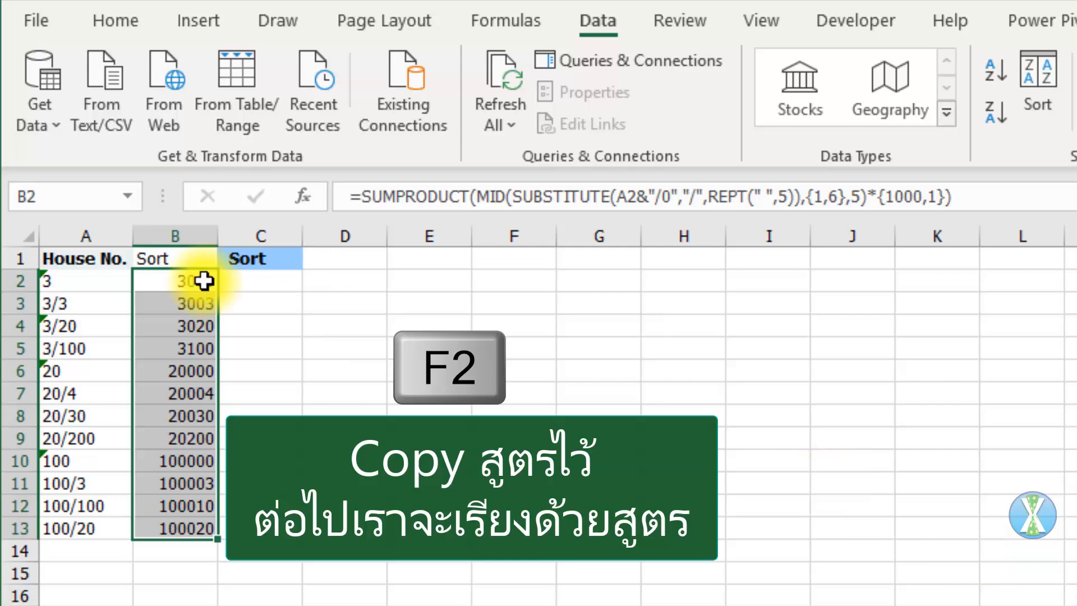
{"action": "key", "text": "ctrl+a"}
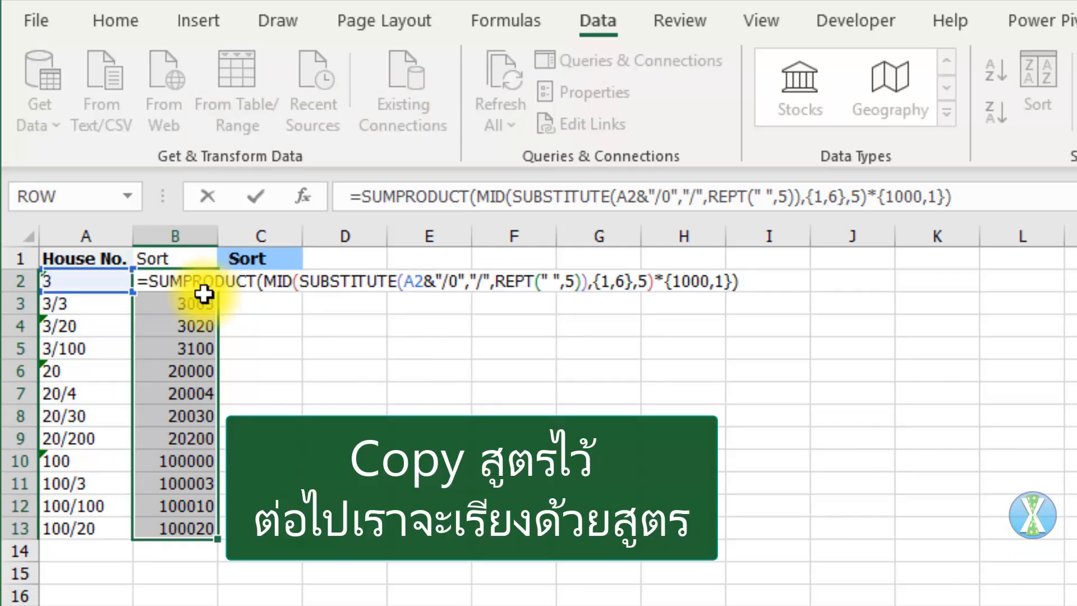
{"action": "key", "text": "ctrl+c"}
{"action": "key", "text": "Escape"}
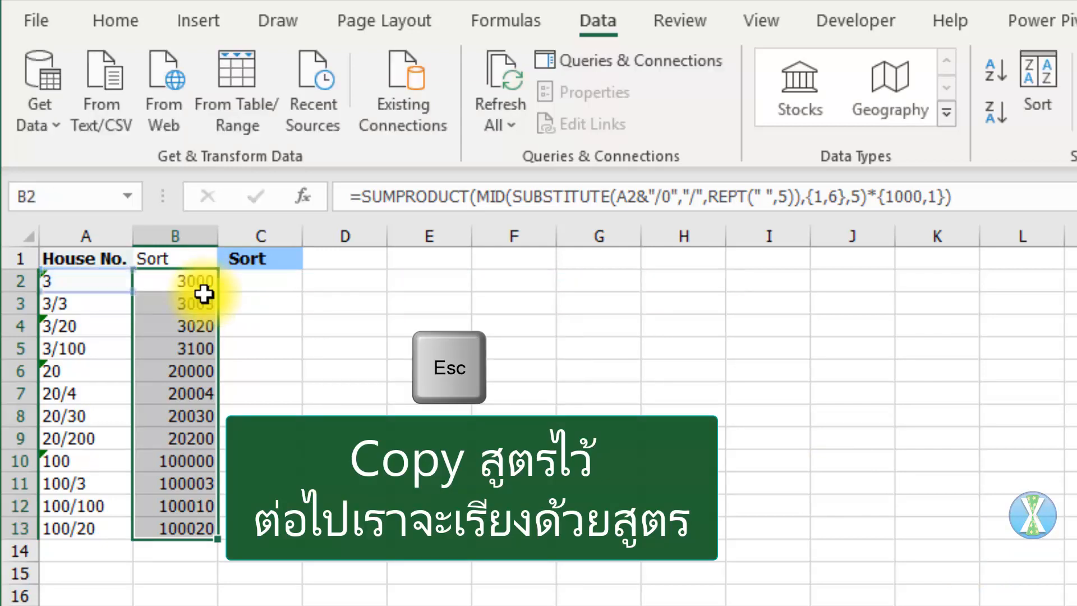
{"action": "key", "text": "ctrl+Page_Down"}
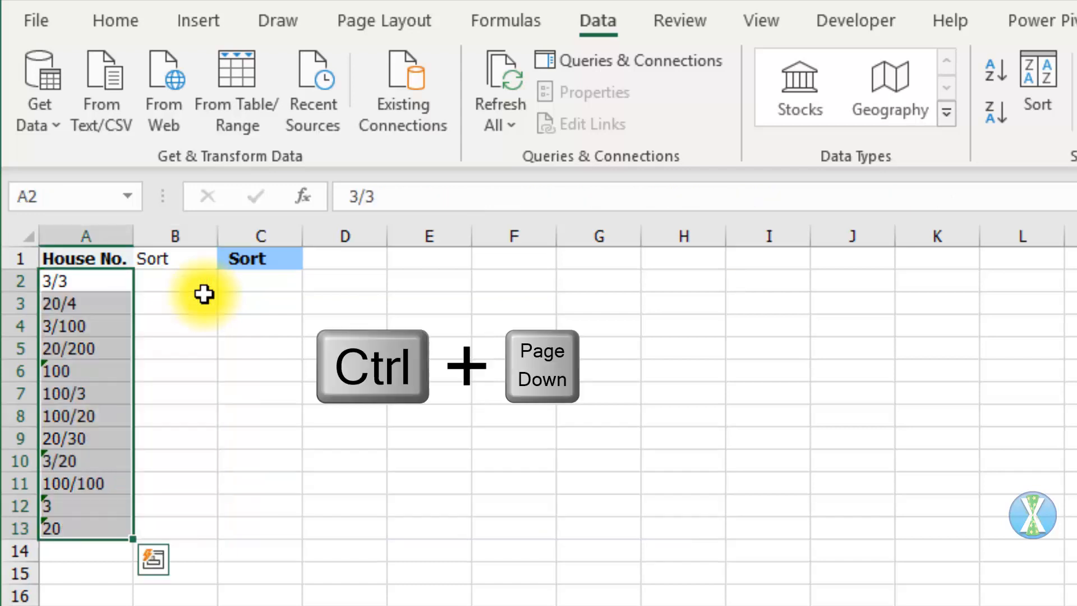
{"action": "key", "text": "F2"}
{"action": "left_click", "coordinate": [197, 284]}
{"action": "key", "text": "ctrl+v"}
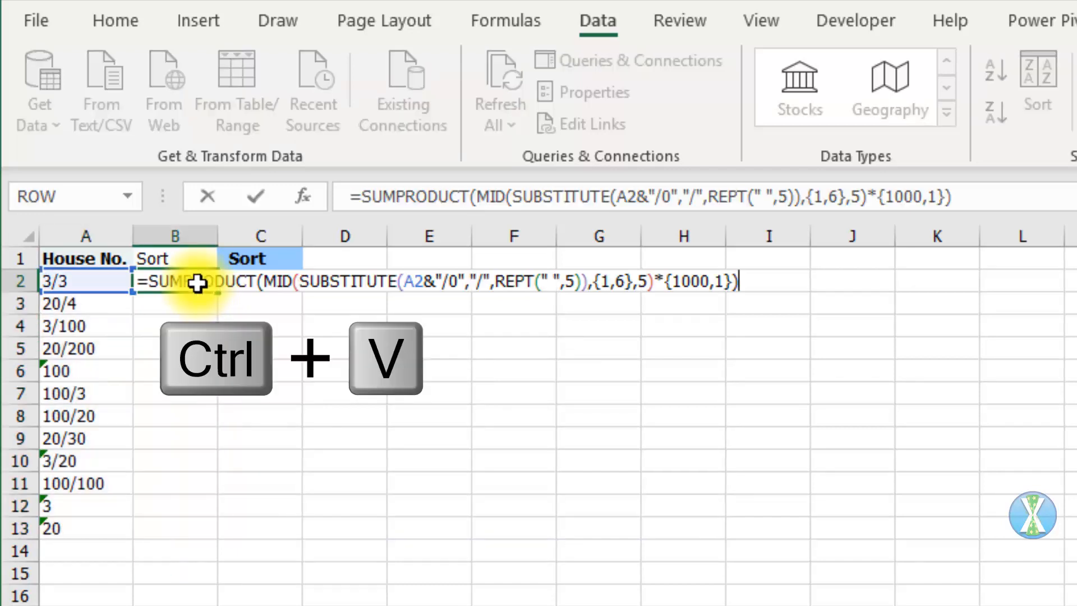
{"action": "key", "text": "ctrl+Return"}
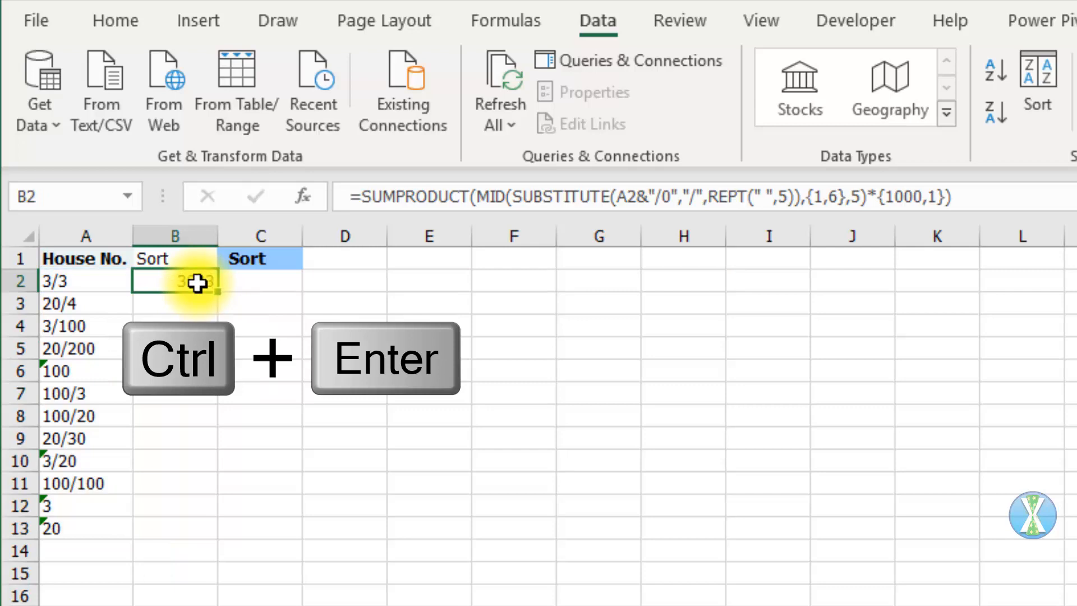
- Replace the A2 reference in B2's formula with the absolute range $A$2:$A$13
{"action": "left_click", "coordinate": [624, 198]}
{"action": "double_click", "coordinate": [625, 198]}
{"action": "left_click_drag", "start_coordinate": [120, 284], "coordinate": [101, 533]}
{"action": "left_click", "coordinate": [623, 241]}
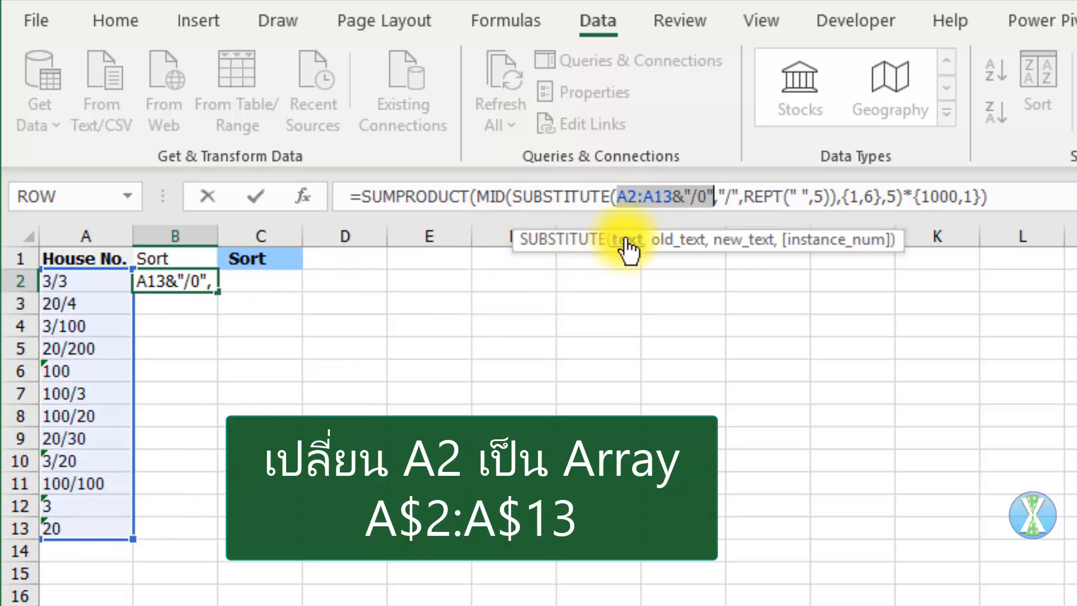
{"action": "key", "text": "F4"}
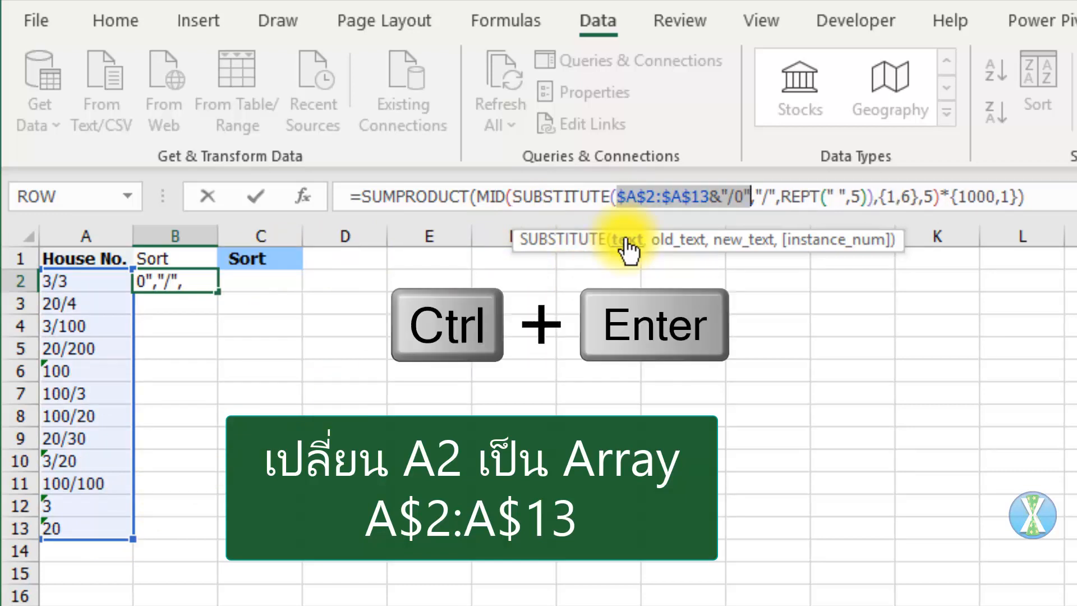
{"action": "key", "text": "ctrl+Return"}
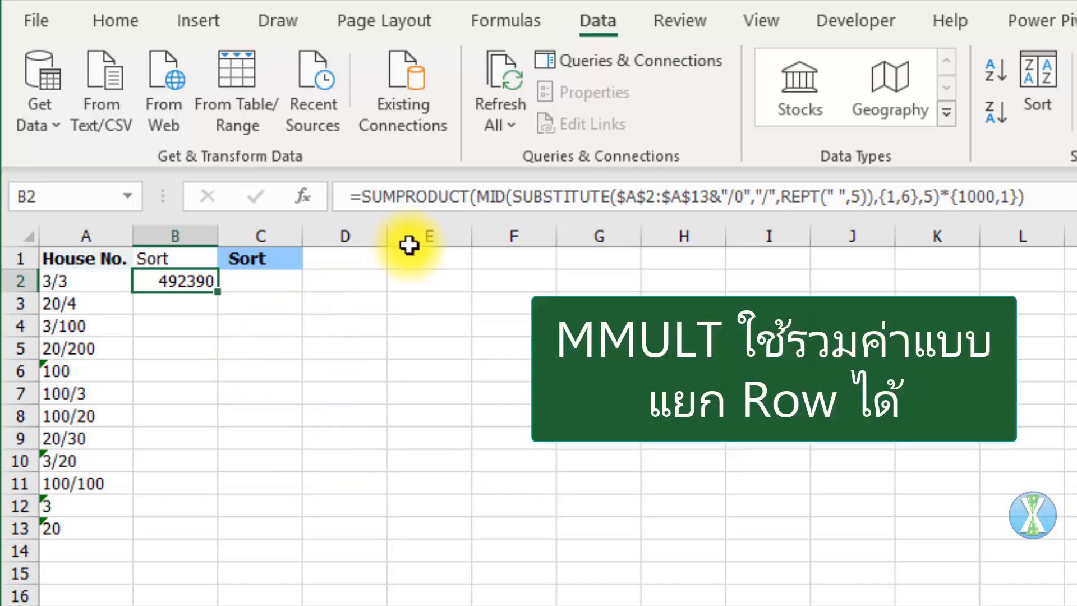
- Replace SUMPRODUCT in B2's formula with MMULT and put a double negative (--) before MID
{"action": "left_click", "coordinate": [468, 199]}
{"action": "left_click_drag", "start_coordinate": [468, 199], "coordinate": [365, 194]}
{"action": "type", "text": "MMULT(--"}
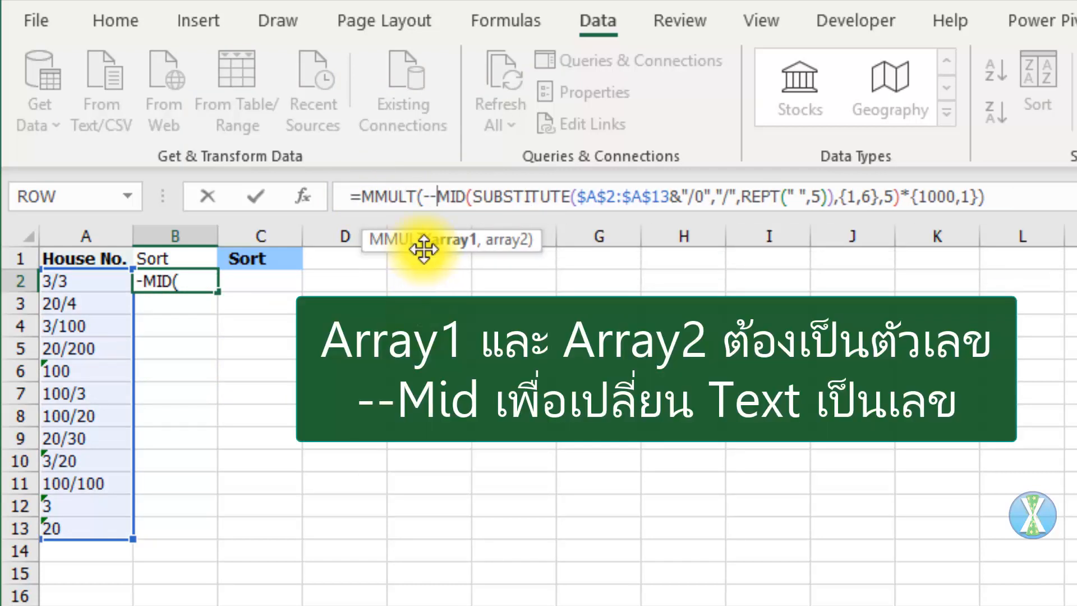
{"action": "left_click", "coordinate": [441, 243]}
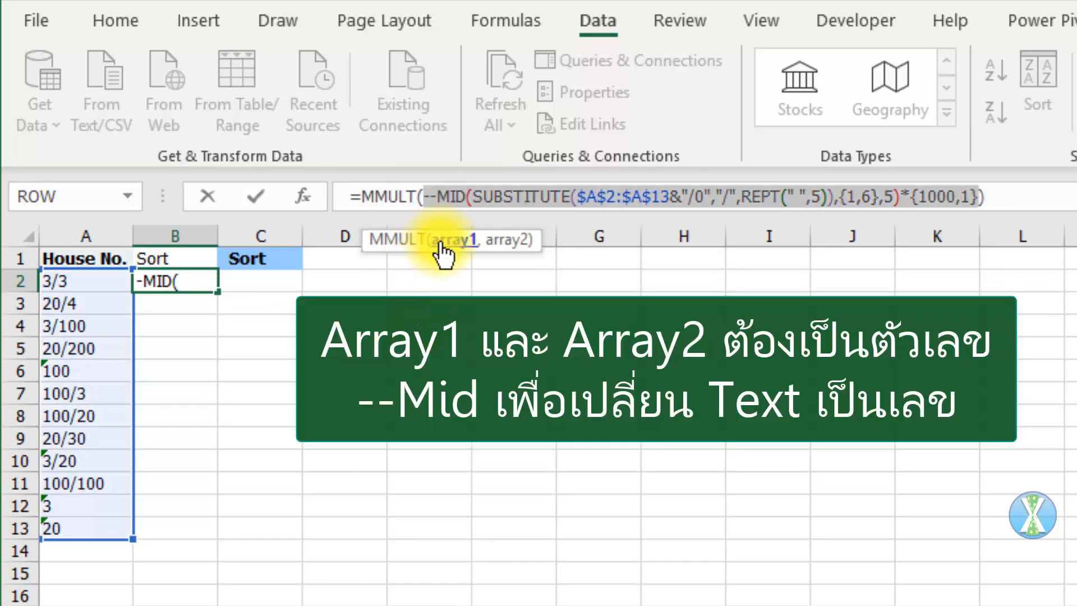
- Turn the multiplier in B2's formula into MMULT's second argument, written as the vertical array {1000;1}, and enter the formula
{"action": "left_click", "coordinate": [900, 197]}
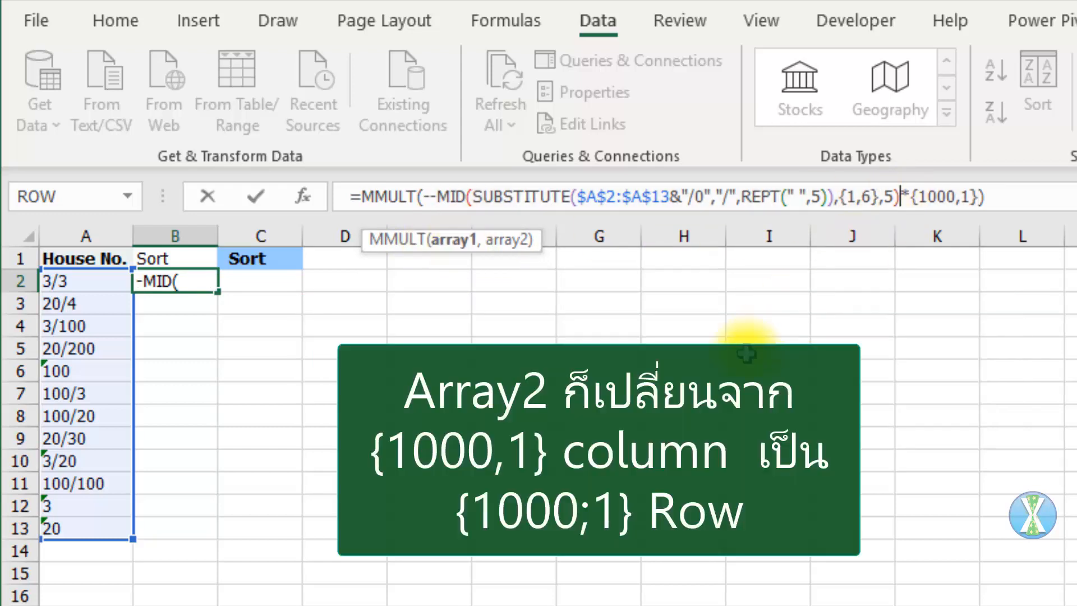
{"action": "key", "text": "BackSpace"}
{"action": "type", "text": ","}
{"action": "key", "text": "Right"}
{"action": "key", "text": "Right"}
{"action": "key", "text": "BackSpace"}
{"action": "type", "text": ";"}
{"action": "key", "text": "Return"}
- Evaluate B2's whole formula in place to inspect the array it returns, then cancel the edit
{"action": "key", "text": "Up"}
{"action": "key", "text": "F2"}
{"action": "key", "text": "F9"}
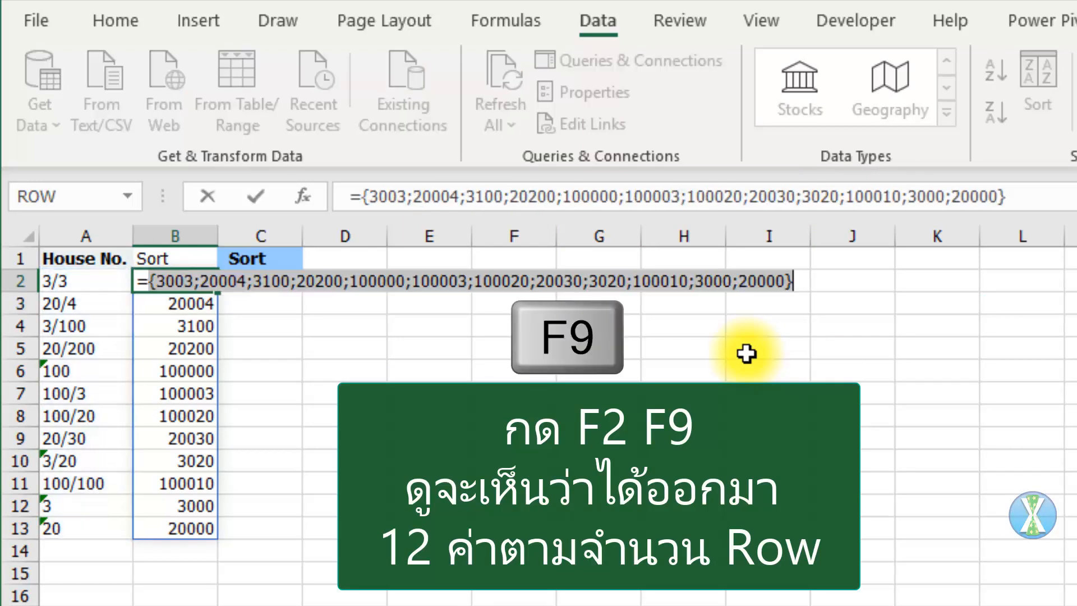
{"action": "key", "text": "Escape"}
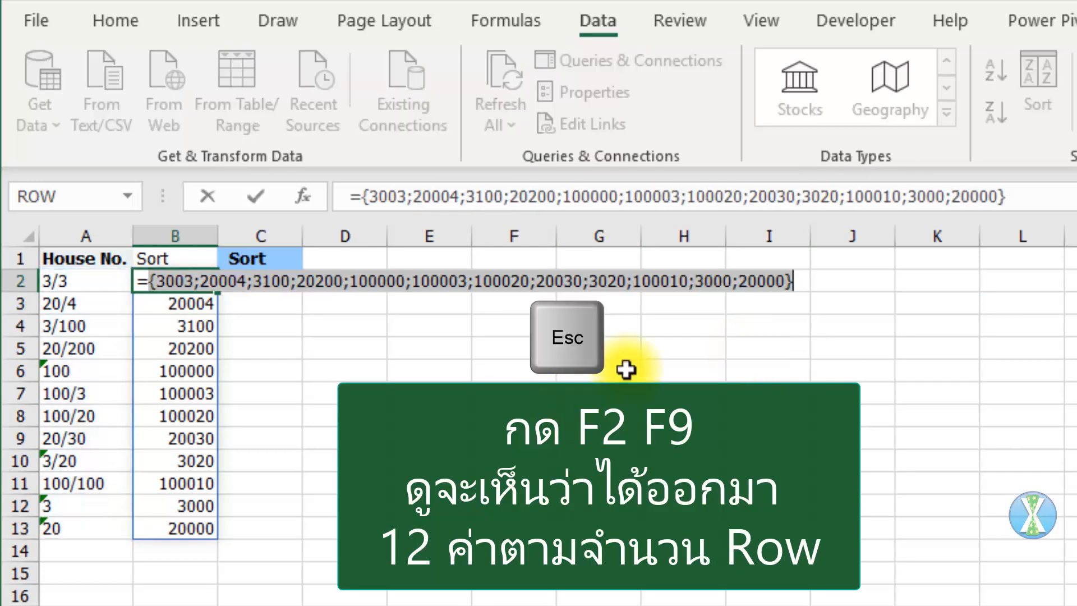
- Rewrite MMULT's second argument in B2's formula as 10^{3;0}
{"action": "left_click", "coordinate": [906, 197]}
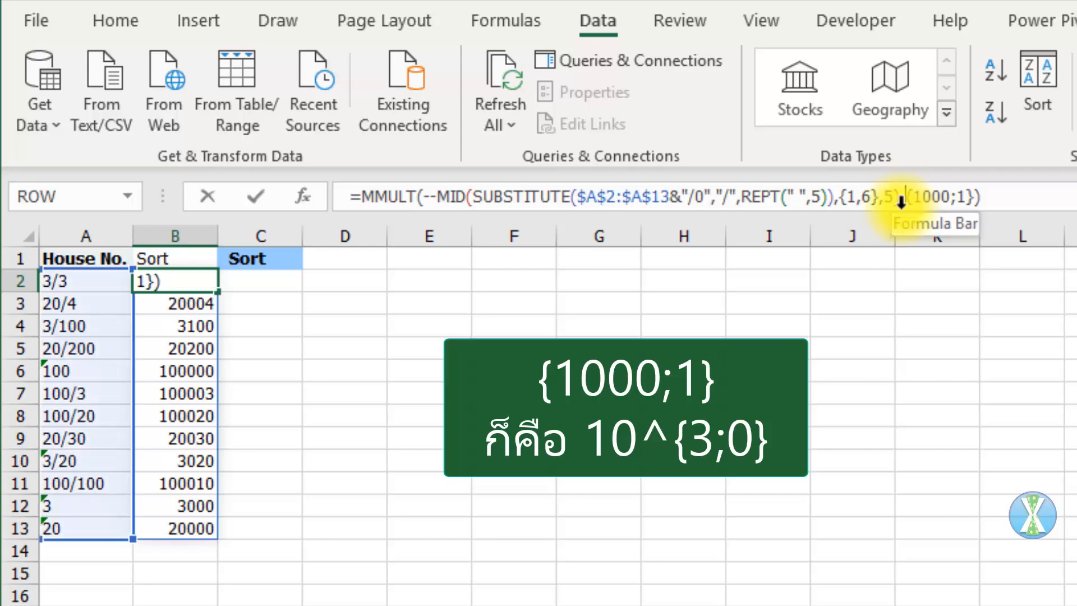
{"action": "type", "text": "10^"}
{"action": "key", "text": "Delete"}
{"action": "key", "text": "Delete"}
{"action": "key", "text": "Delete"}
{"action": "key", "text": "Delete"}
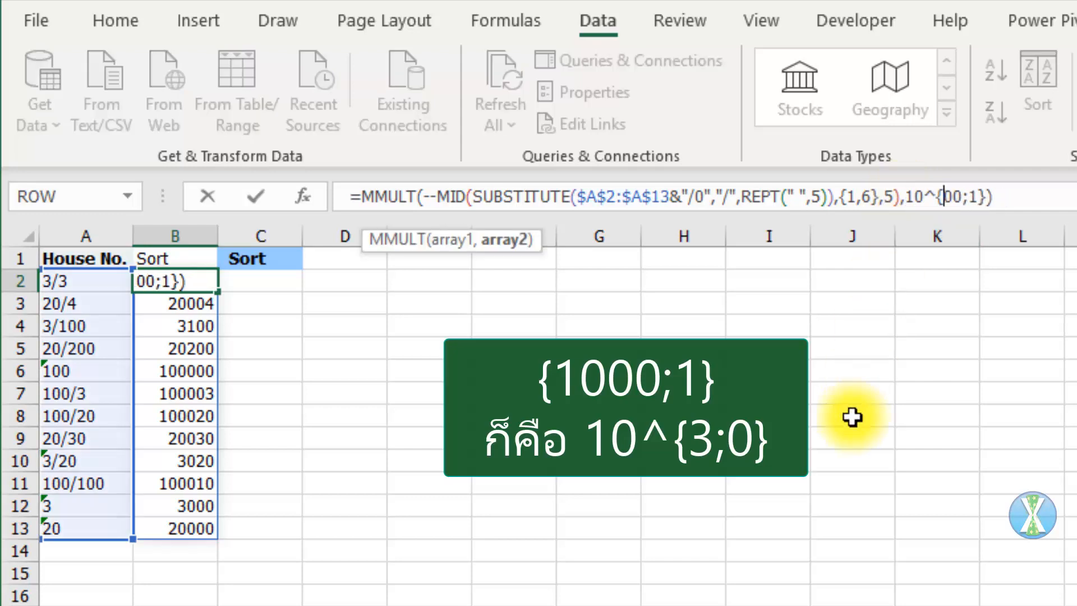
{"action": "type", "text": "3"}
{"action": "key", "text": "Right"}
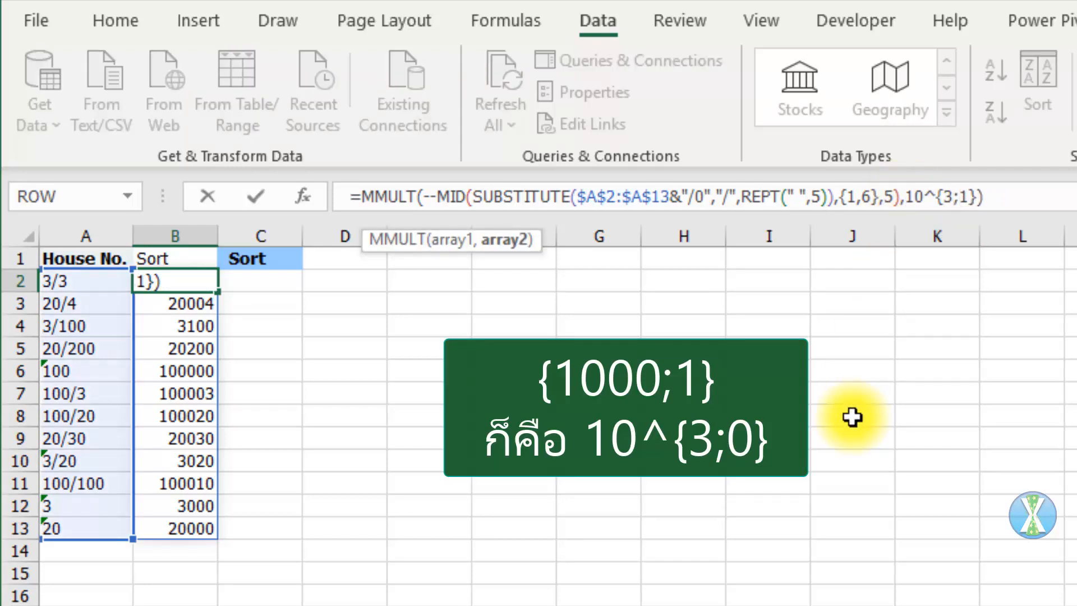
{"action": "key", "text": "Delete"}
{"action": "type", "text": "0"}
{"action": "key", "text": "ctrl+Return"}
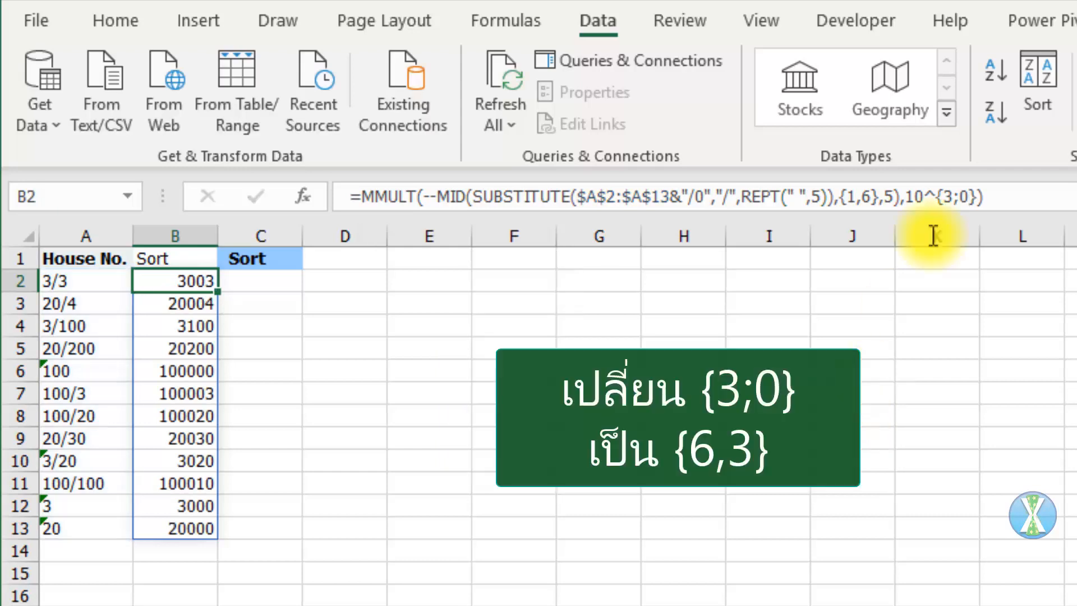
- Change the exponent array in B2's formula to {6;3} and widen column B to fit the full numbers
{"action": "left_click", "coordinate": [944, 196]}
{"action": "key", "text": "Delete"}
{"action": "type", "text": "6"}
{"action": "key", "text": "Right"}
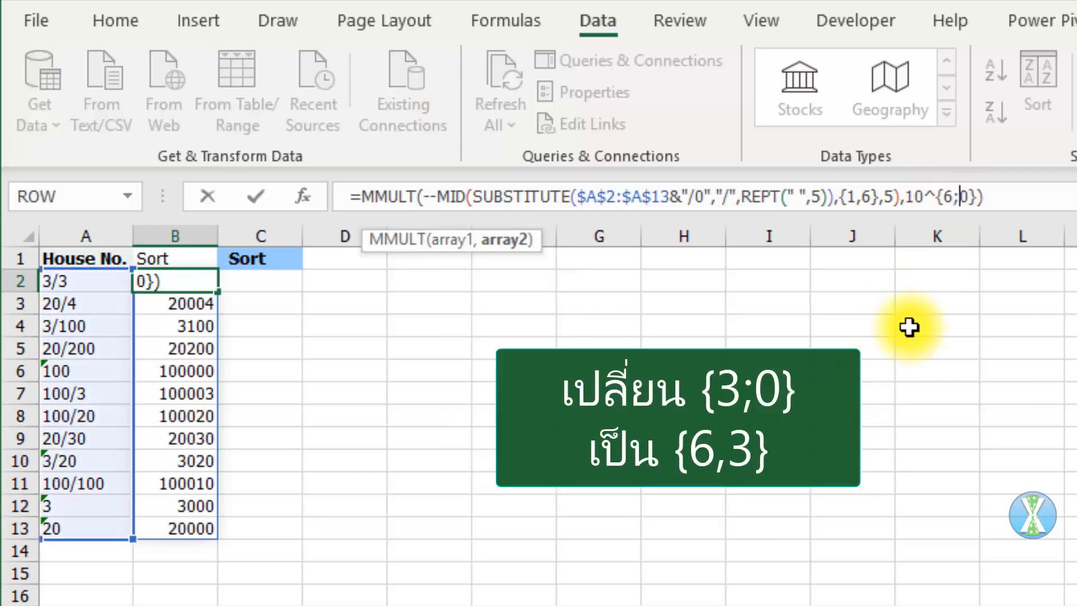
{"action": "key", "text": "ctrl+Return"}
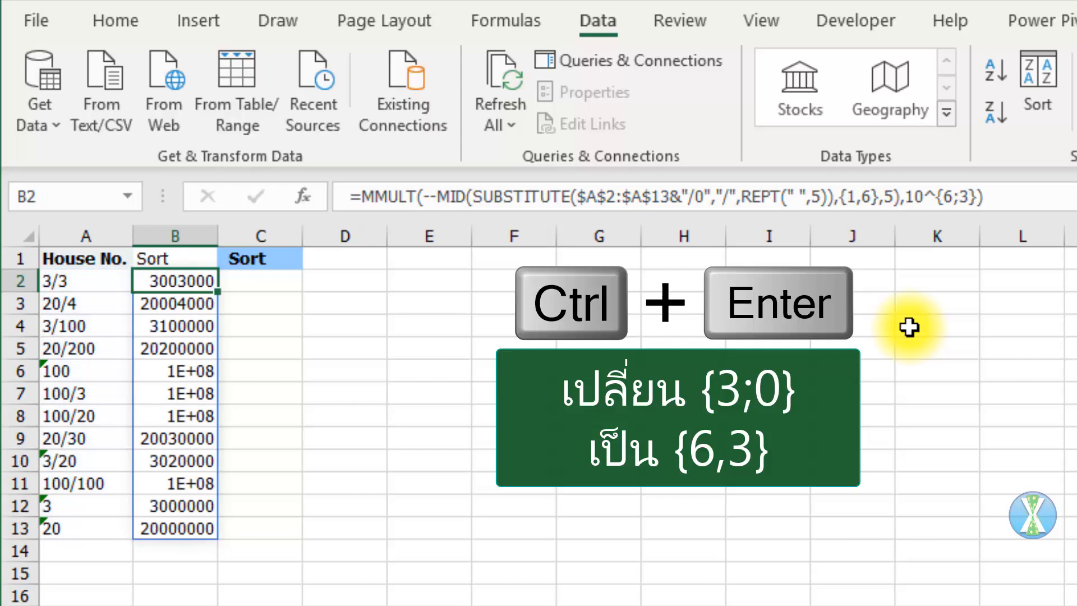
{"action": "left_click_drag", "start_coordinate": [217, 237], "coordinate": [251, 242]}
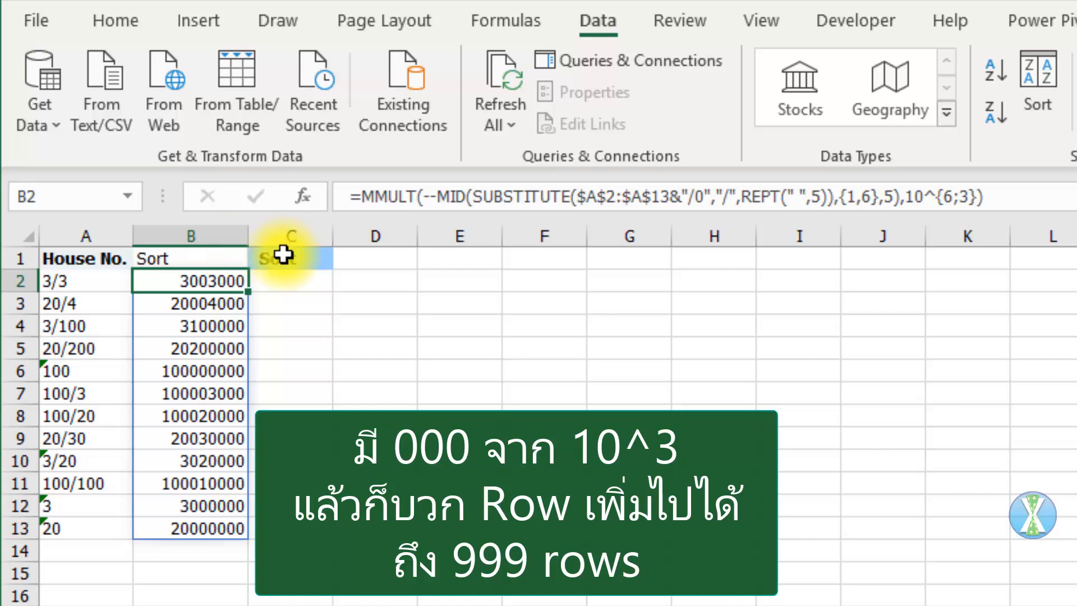
- Append +ROW($A$2:$A$13) to B2's formula to add each row number to its sort value
{"action": "key", "text": "F2"}
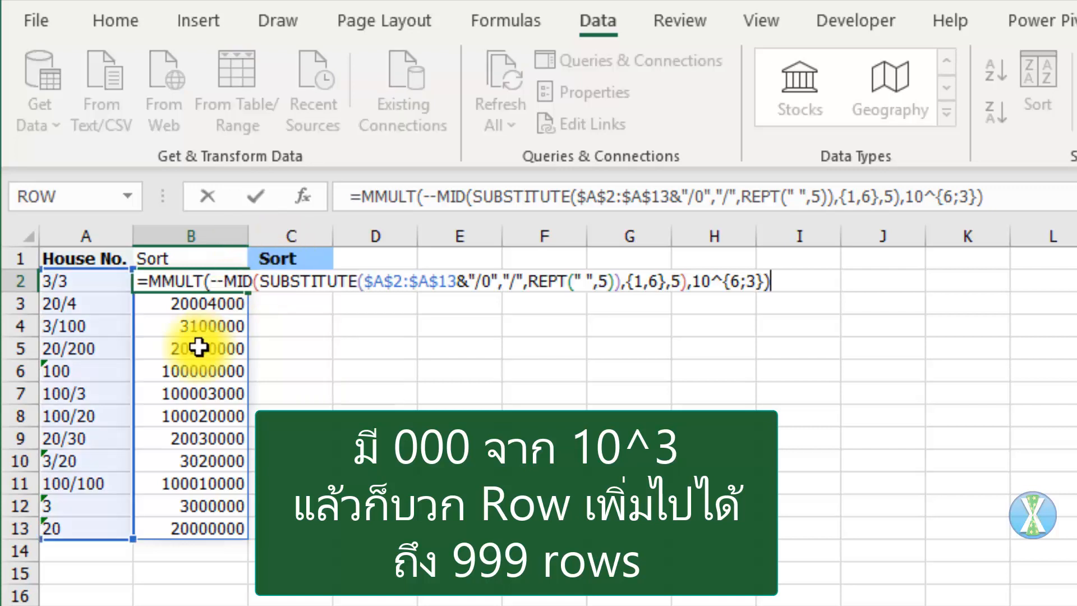
{"action": "type", "text": "+ROW("}
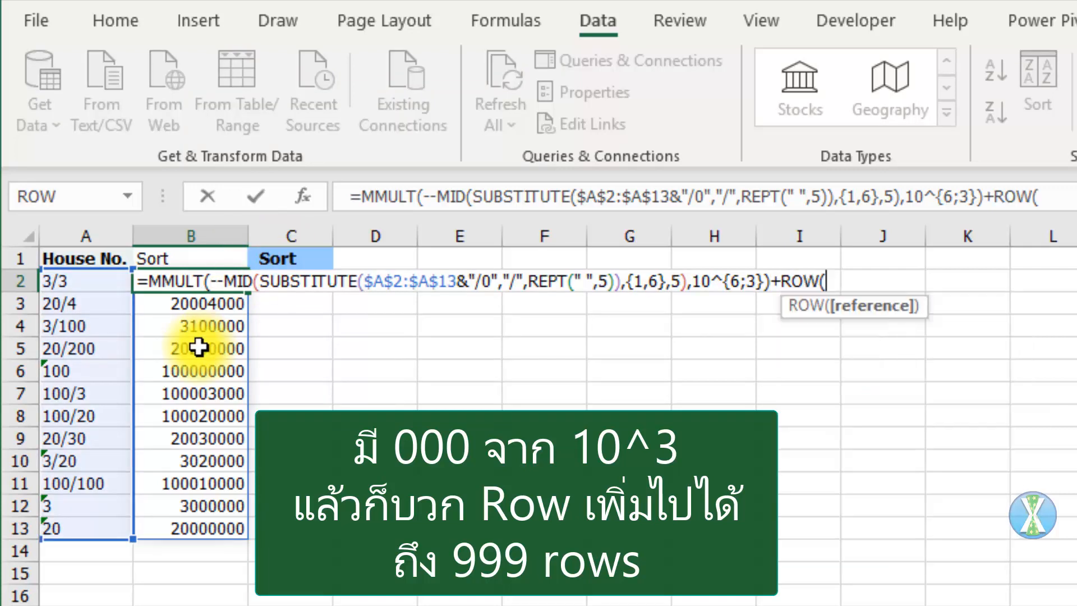
{"action": "key", "text": "Left"}
{"action": "key", "text": "ctrl+shift+Down"}
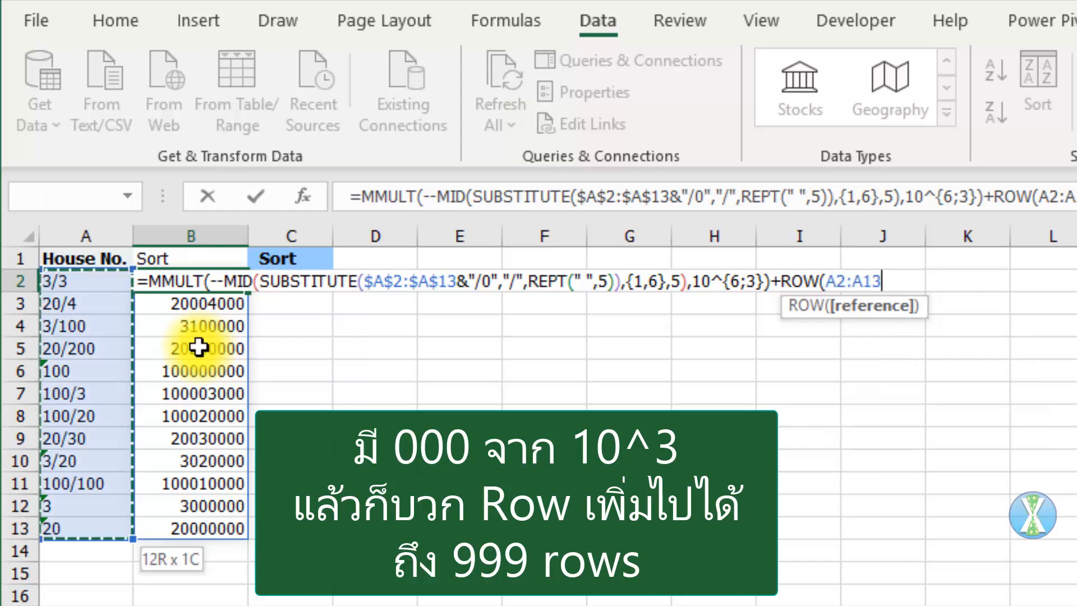
{"action": "key", "text": "F4"}
{"action": "type", "text": ")"}
{"action": "key", "text": "ctrl+Return"}
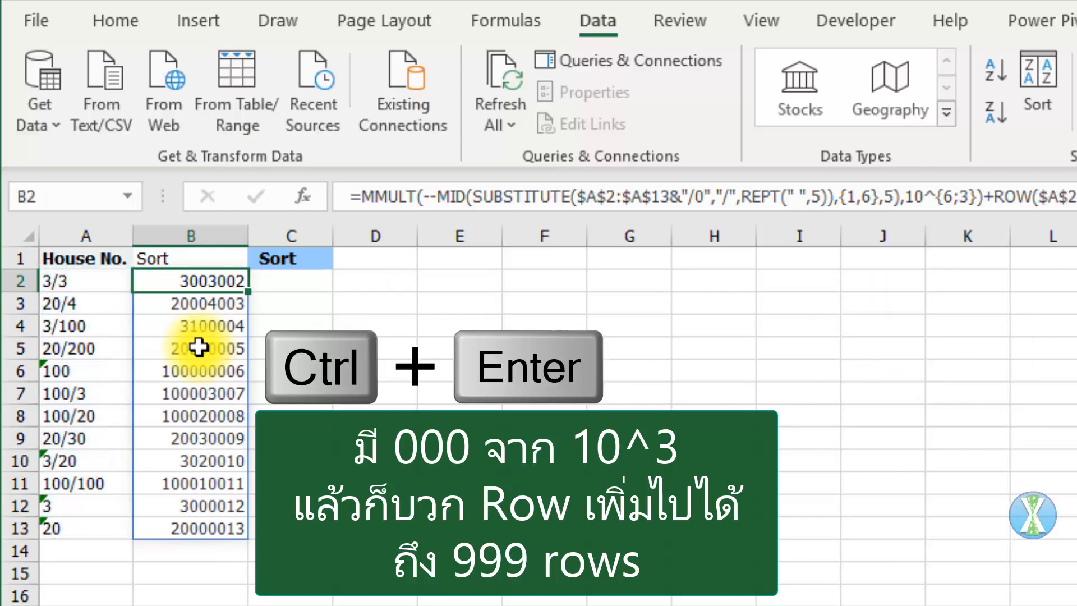
- Wrap B2's MMULT and ROW expression in SMALL(INDEX(…,), leaving INDEX's row argument empty
{"action": "left_click", "coordinate": [360, 197]}
{"action": "type", "text": "SMALL("}
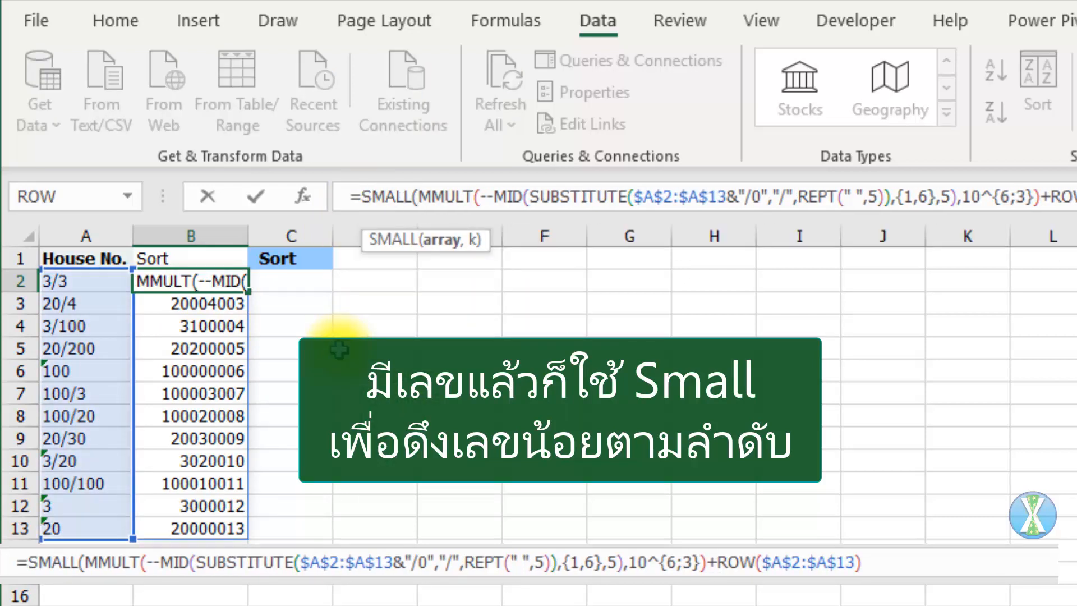
{"action": "type", "text": "INDEX"}
{"action": "type", "text": "("}
{"action": "key", "text": "End"}
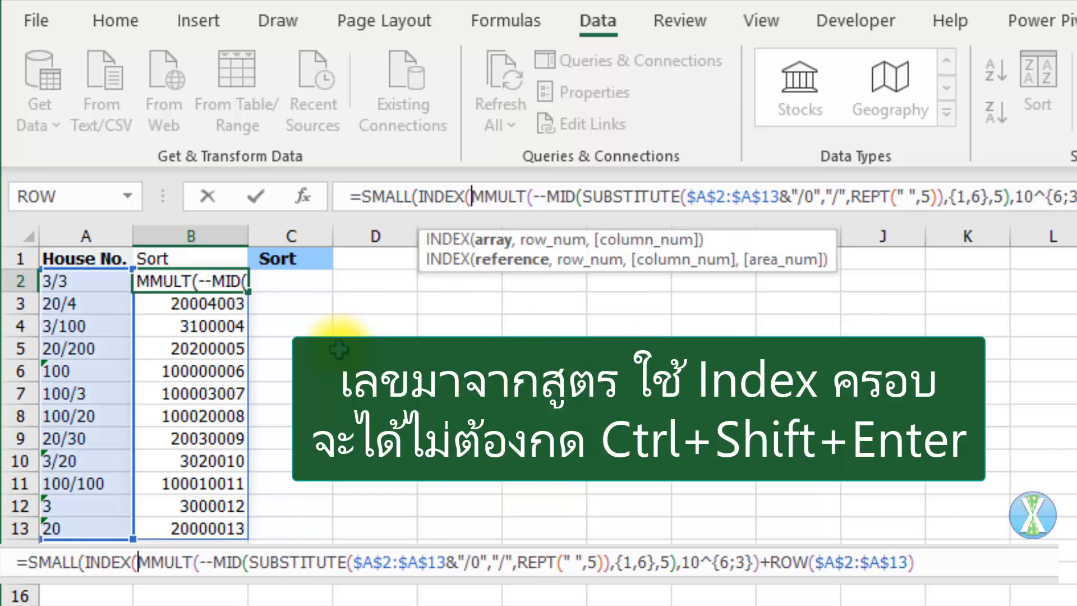
{"action": "type", "text": ",)"}
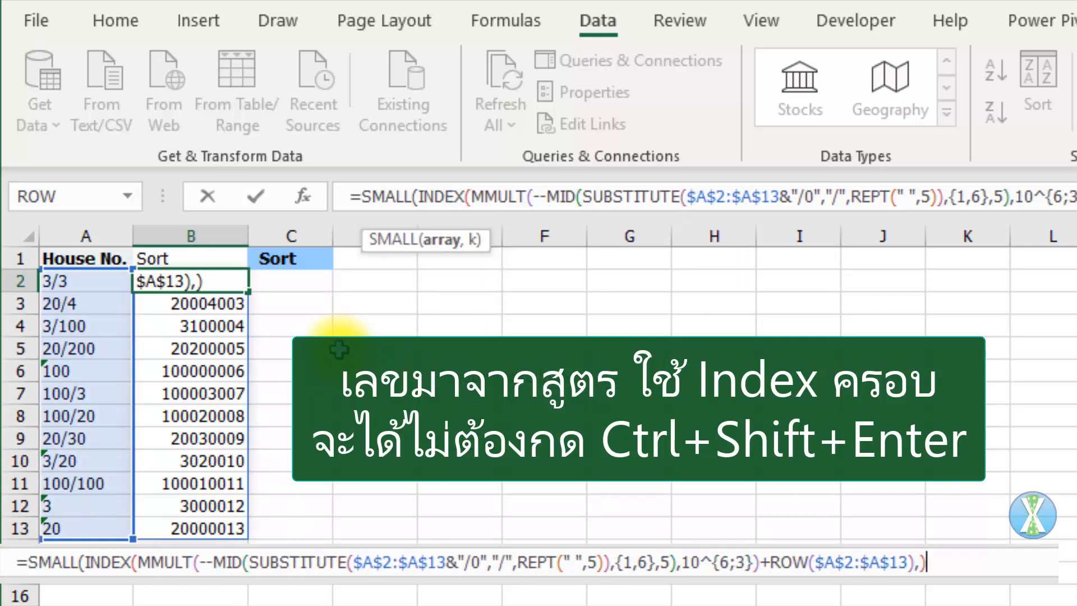
- Supply ROWS(B$2:B2) as SMALL's k argument and enter the formula in B2
{"action": "type", "text": ","}
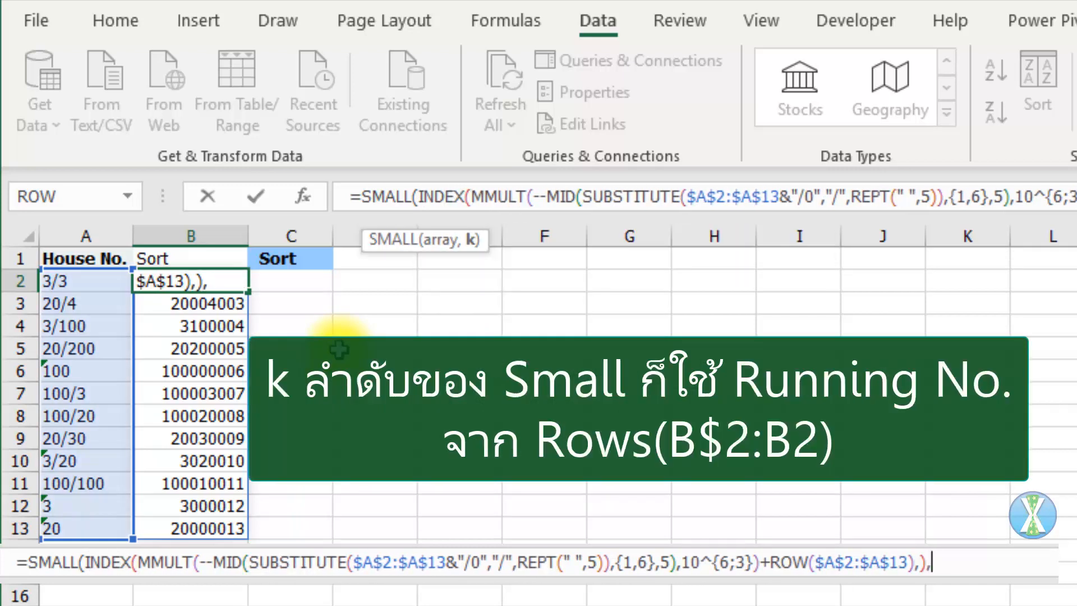
{"action": "type", "text": "ROWS(b$2"}
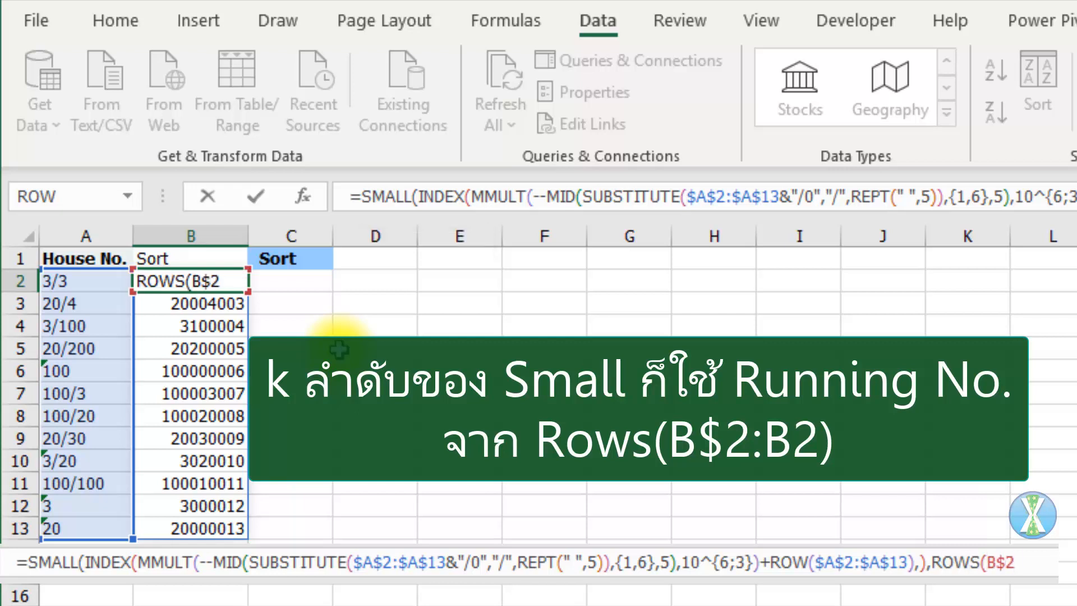
{"action": "type", "text": ":b2))"}
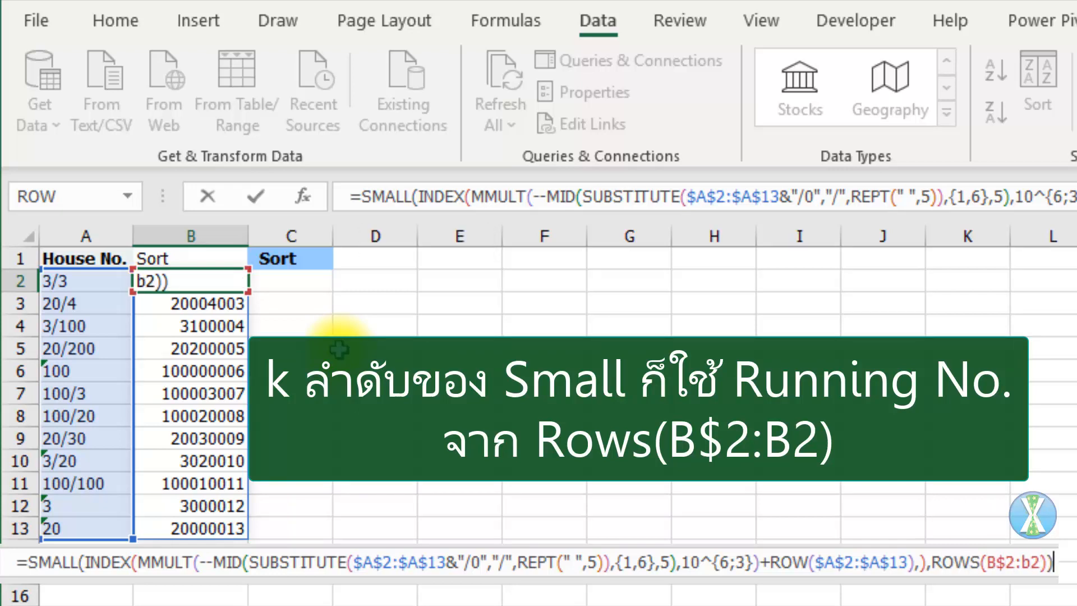
{"action": "key", "text": "ctrl+Return"}
- Wrap B2's SMALL formula in MOD with divisor 1000 to extract the row number
{"action": "key", "text": "F2"}
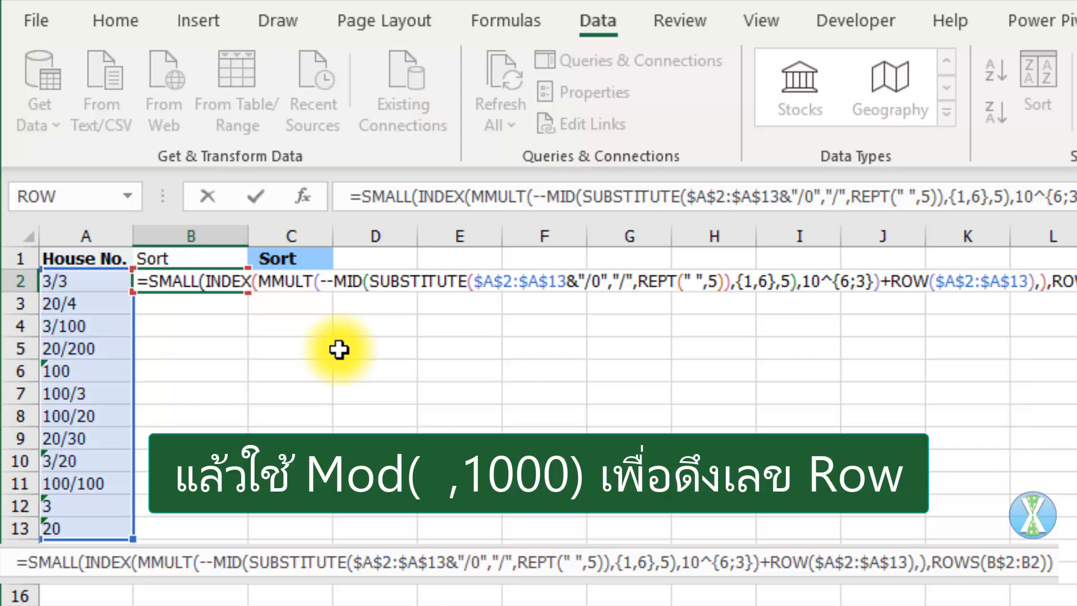
{"action": "type", "text": "MOD("}
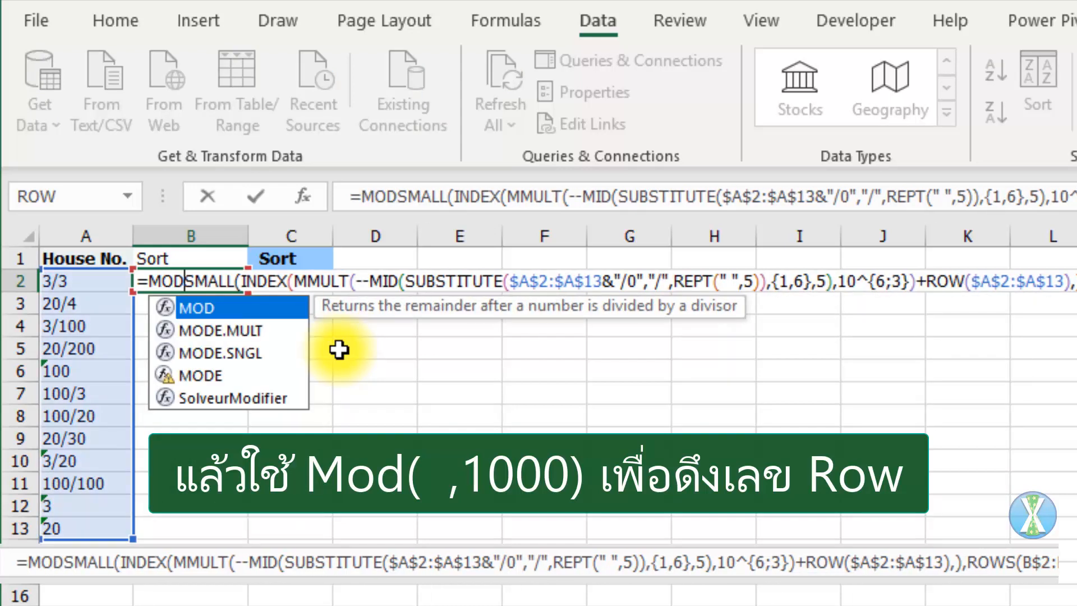
{"action": "type", "text": ",1"}
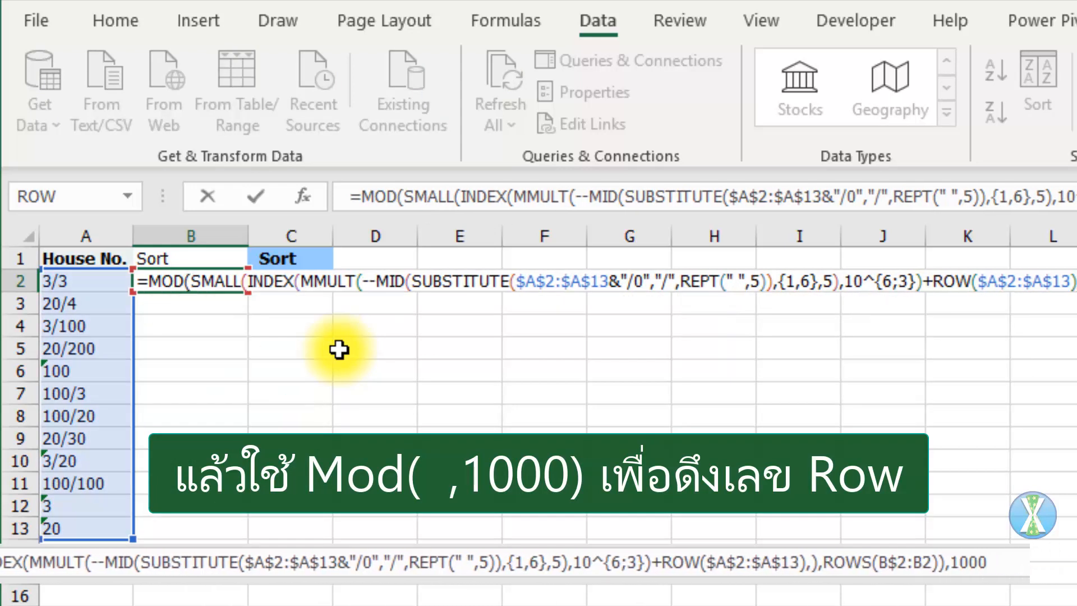
{"action": "type", "text": "000"}
{"action": "key", "text": "ctrl+Return"}
- Wrap B2's formula in INDEX(A:A, …) to return the house number, and fill it down to B13
{"action": "key", "text": "F2"}
{"action": "key", "text": "Right"}
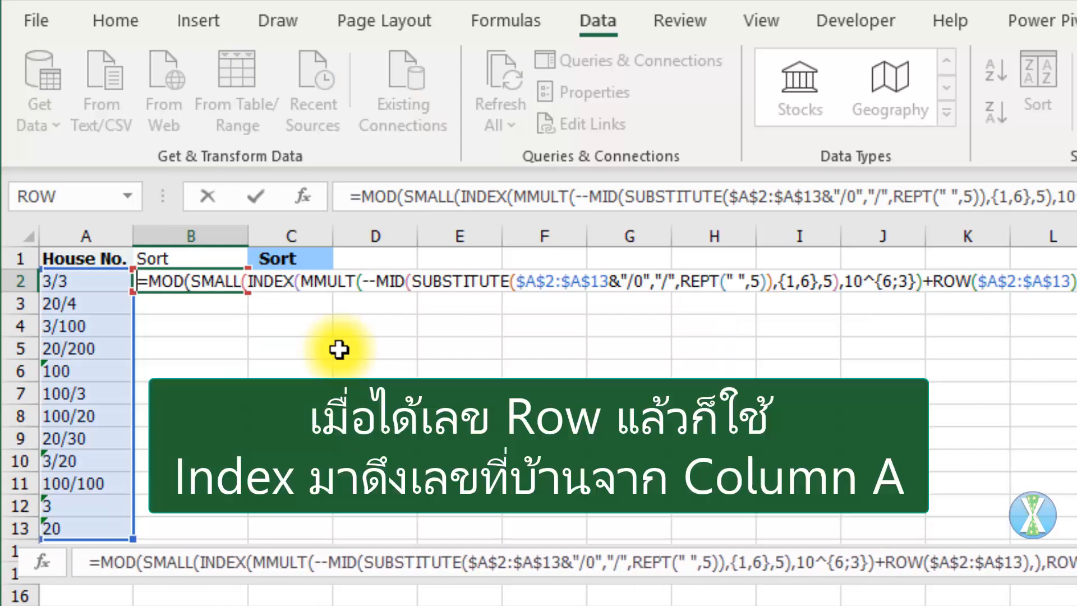
{"action": "type", "text": "INDEX("}
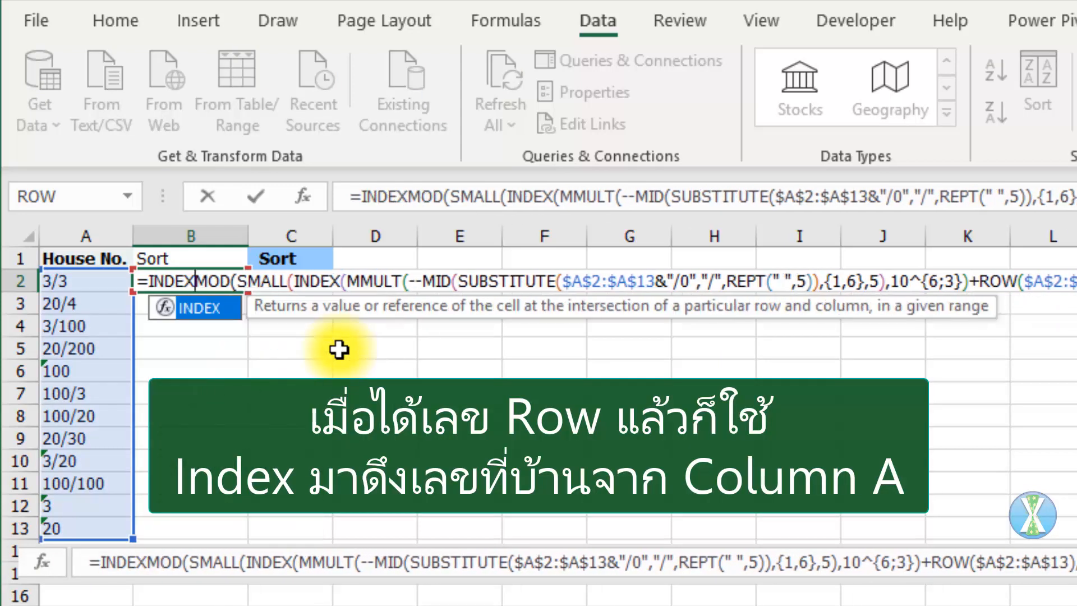
{"action": "left_click", "coordinate": [101, 235]}
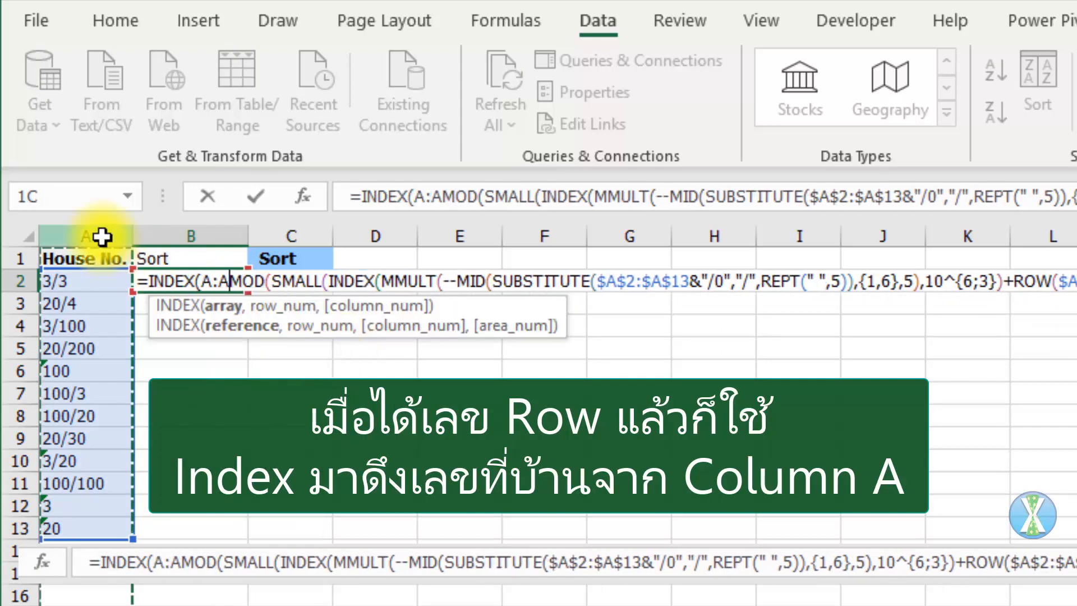
{"action": "type", "text": ","}
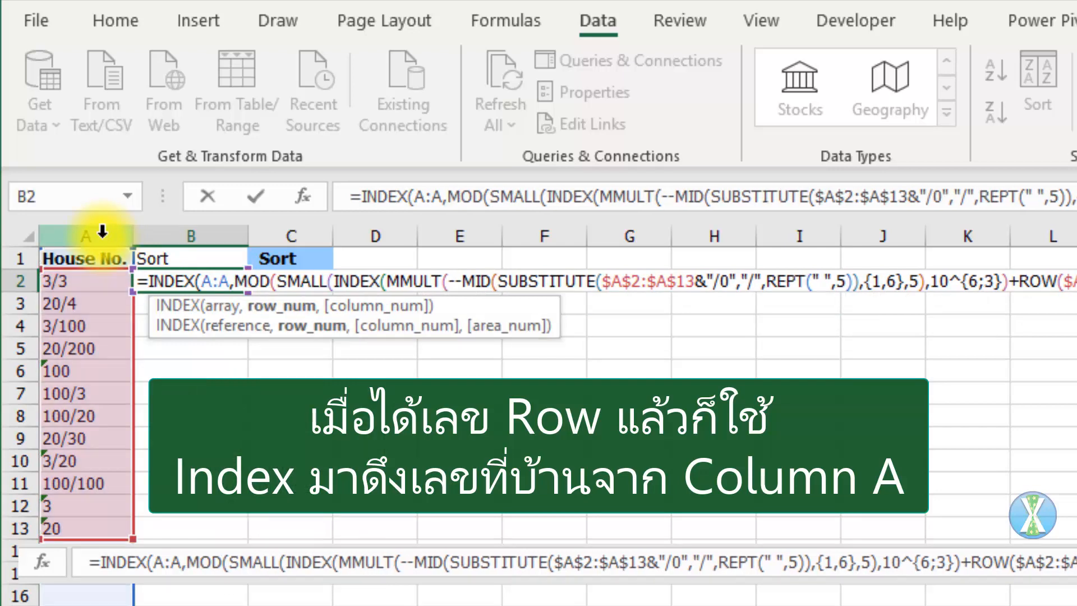
{"action": "key", "text": "ctrl+Return"}
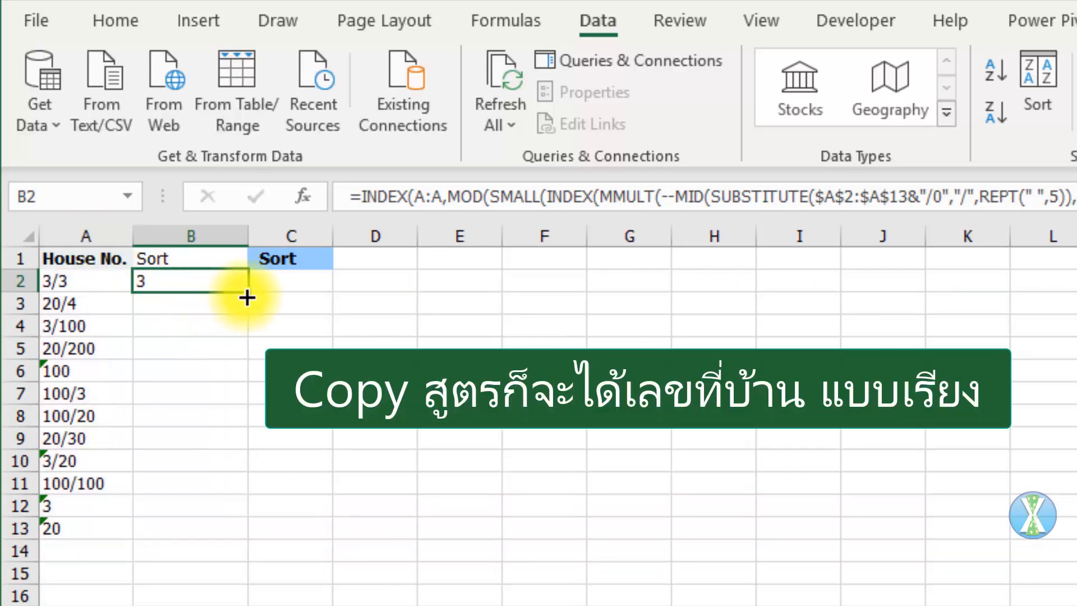
{"action": "double_click", "coordinate": [247, 297]}
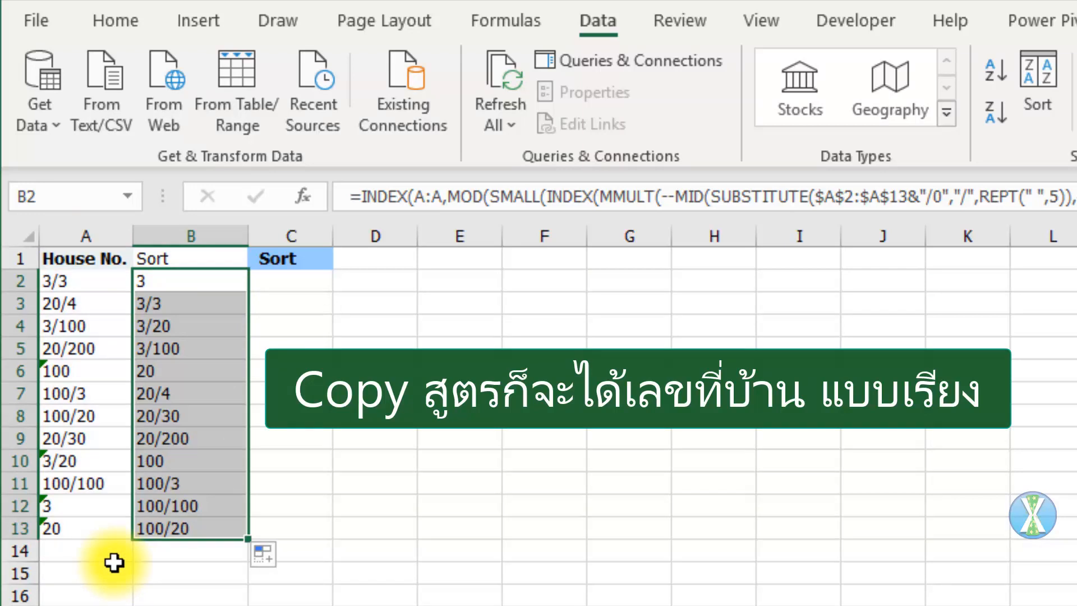
{"action": "left_click", "coordinate": [114, 561]}
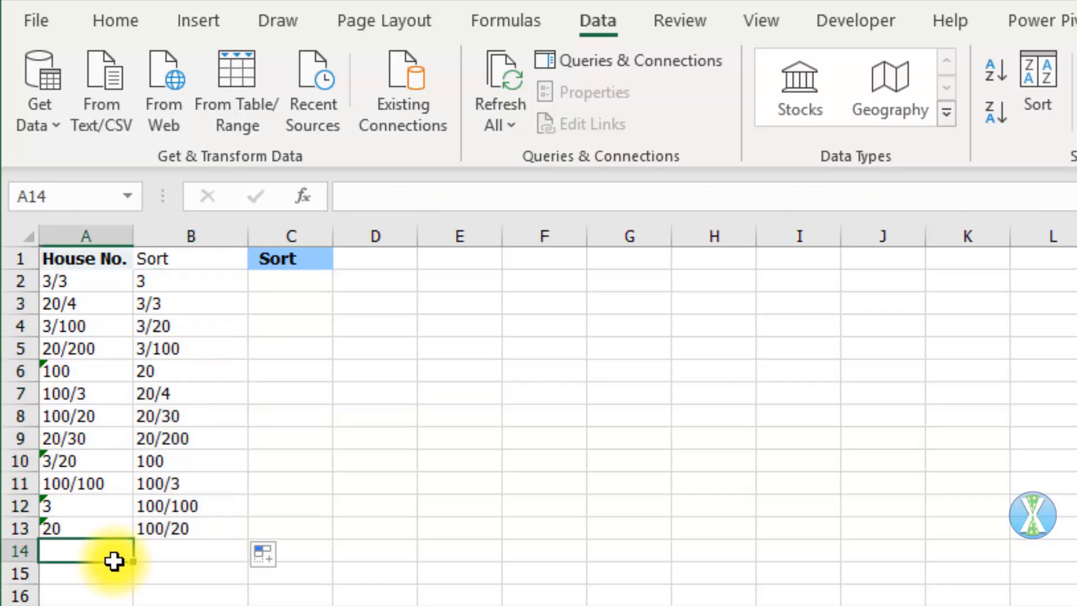